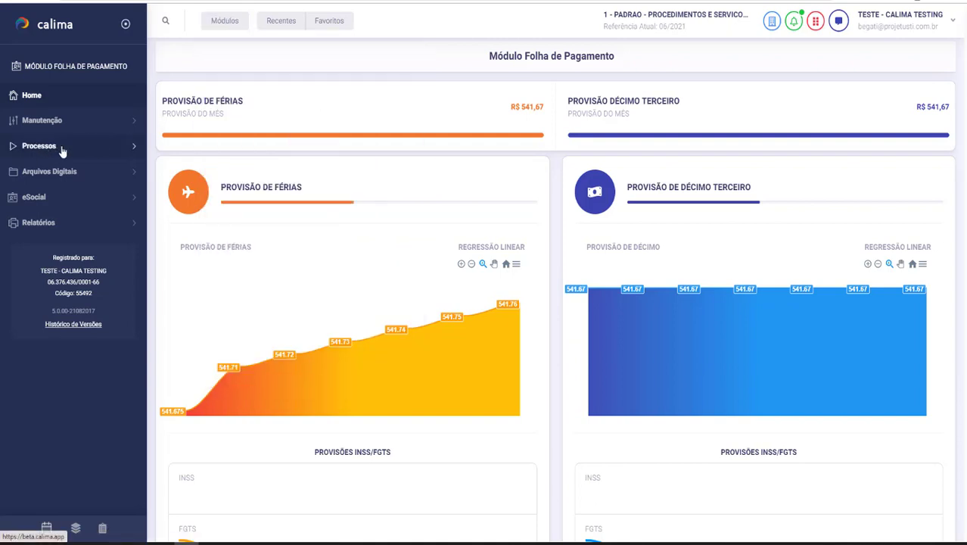
Step: Open the Calcular Folha de Pagamento process and set its configuration to Informar manualmente
{"action": "left_click", "coordinate": [62, 149]}
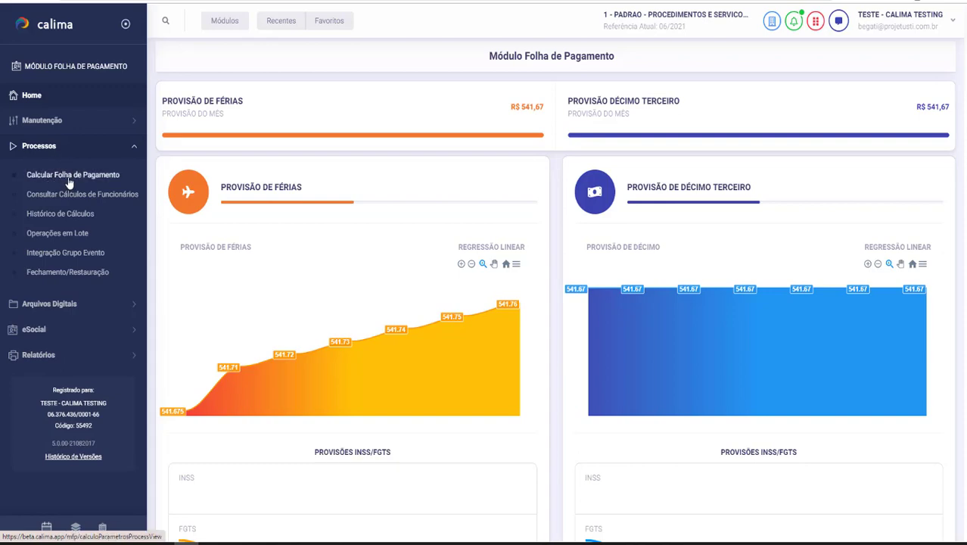
{"action": "left_click", "coordinate": [69, 180]}
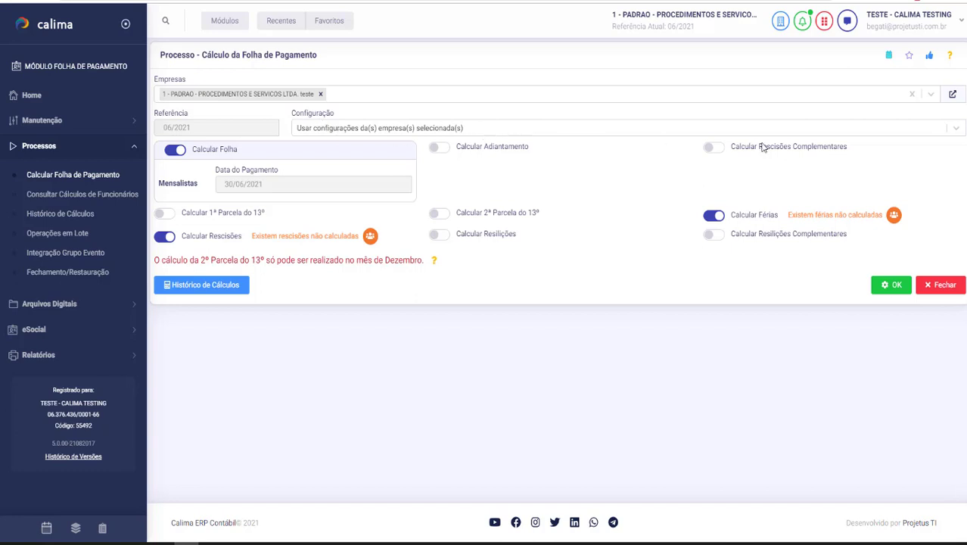
{"action": "left_click", "coordinate": [956, 131]}
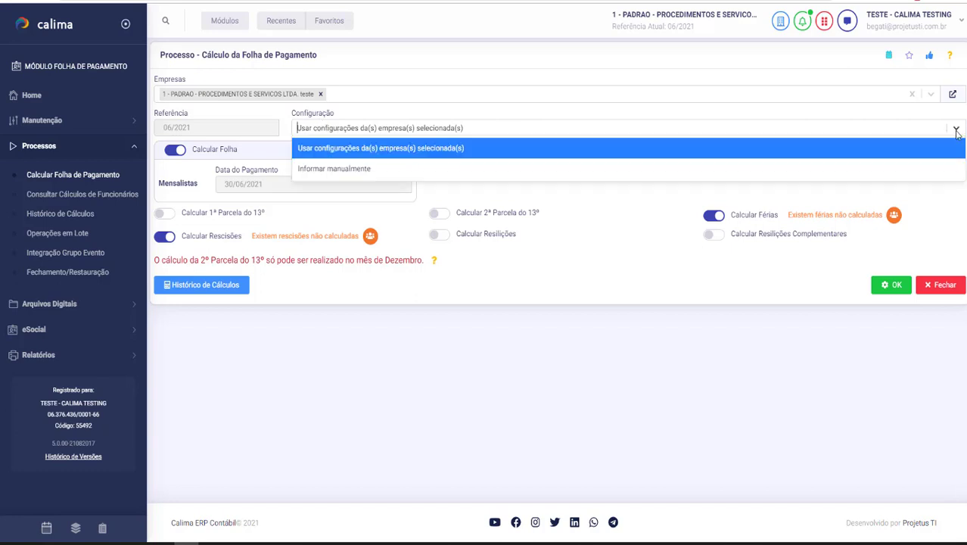
{"action": "left_click", "coordinate": [317, 174]}
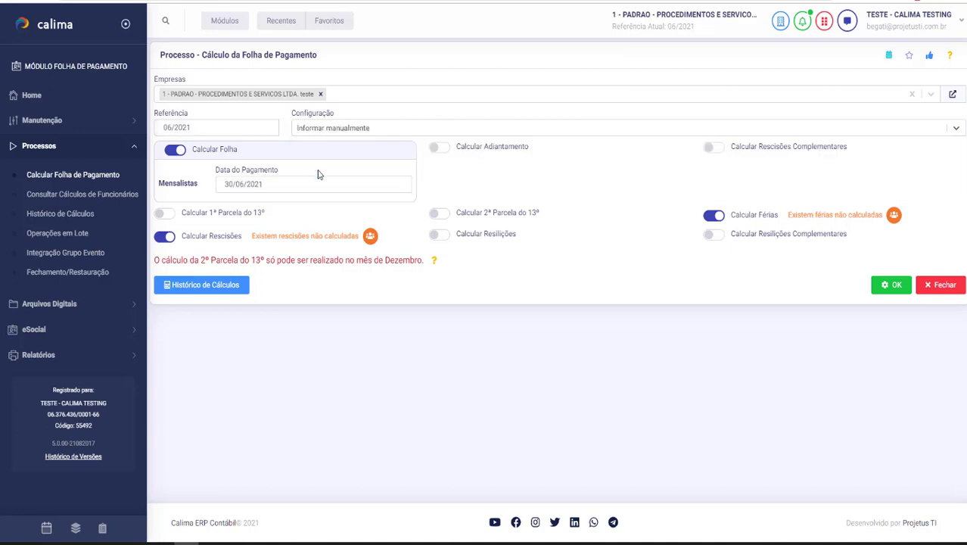
Step: Switch the reference month to 05/2021 and back to 06/2021, and view the Mensalistas payment date calendar
{"action": "left_click", "coordinate": [208, 128]}
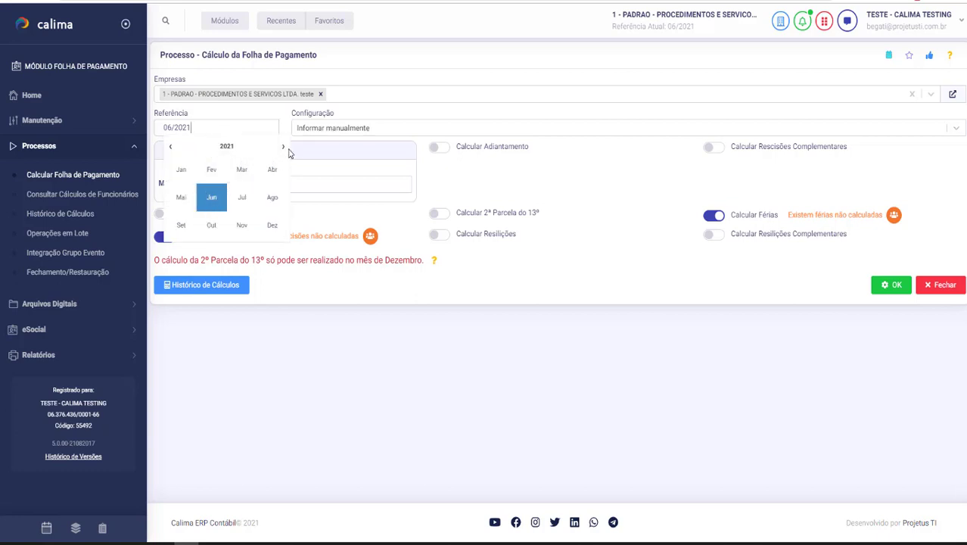
{"action": "left_click", "coordinate": [182, 198]}
{"action": "left_click", "coordinate": [261, 128]}
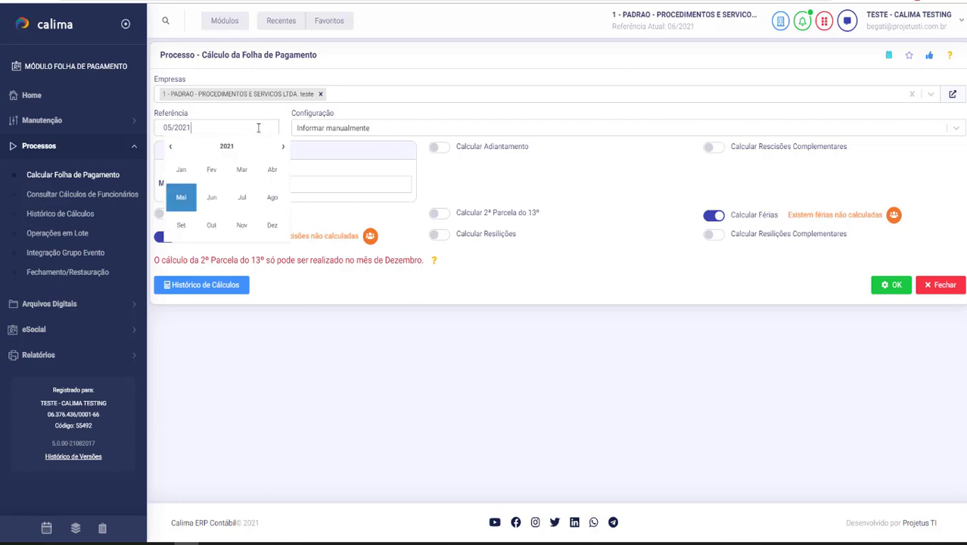
{"action": "left_click", "coordinate": [212, 201]}
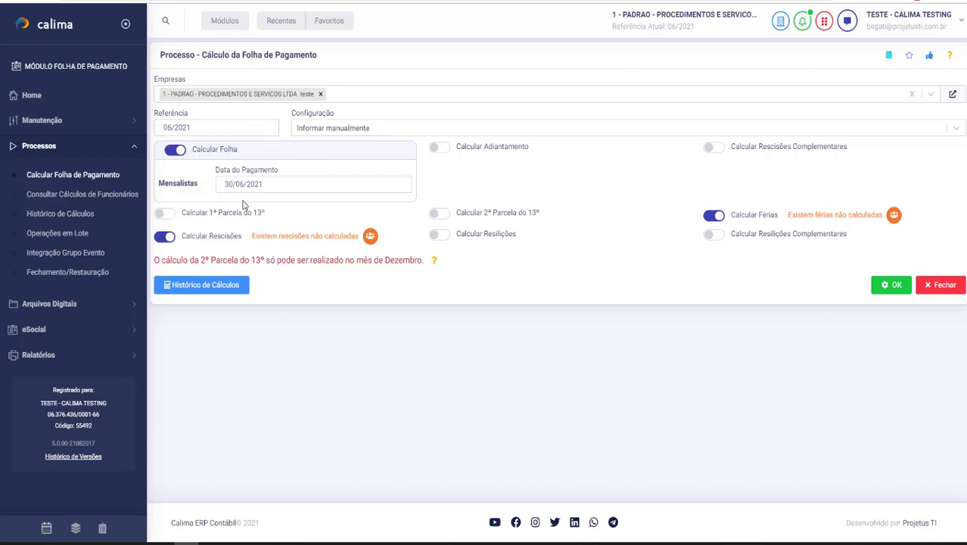
{"action": "left_click", "coordinate": [279, 184]}
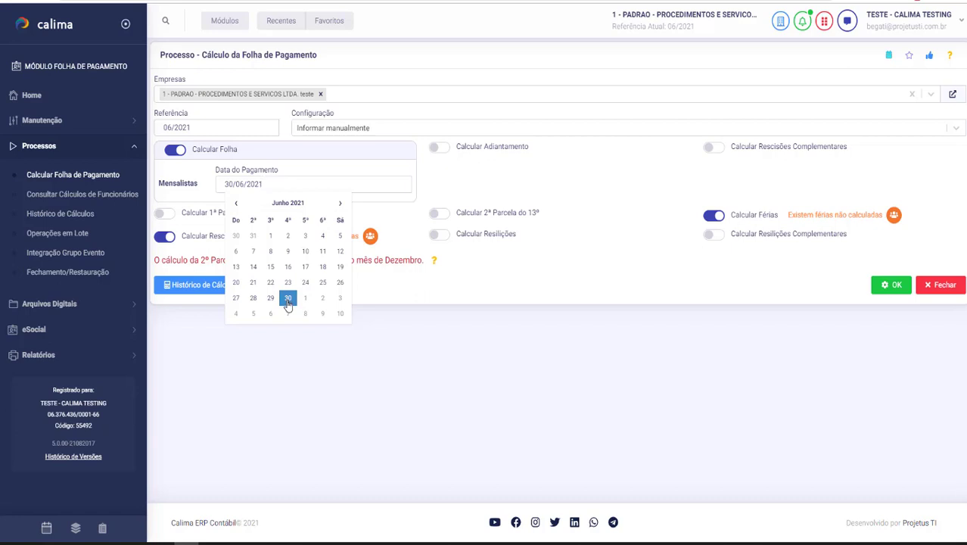
{"action": "left_click", "coordinate": [288, 176]}
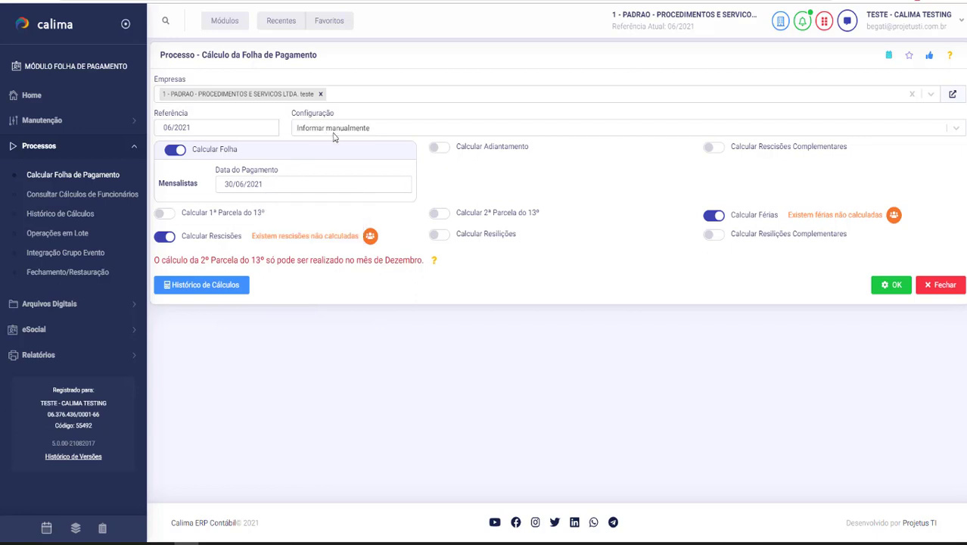
Step: Enable Calcular Adiantamento and set its payment date to 15/06/2021
{"action": "left_click", "coordinate": [437, 148]}
{"action": "left_click", "coordinate": [454, 185]}
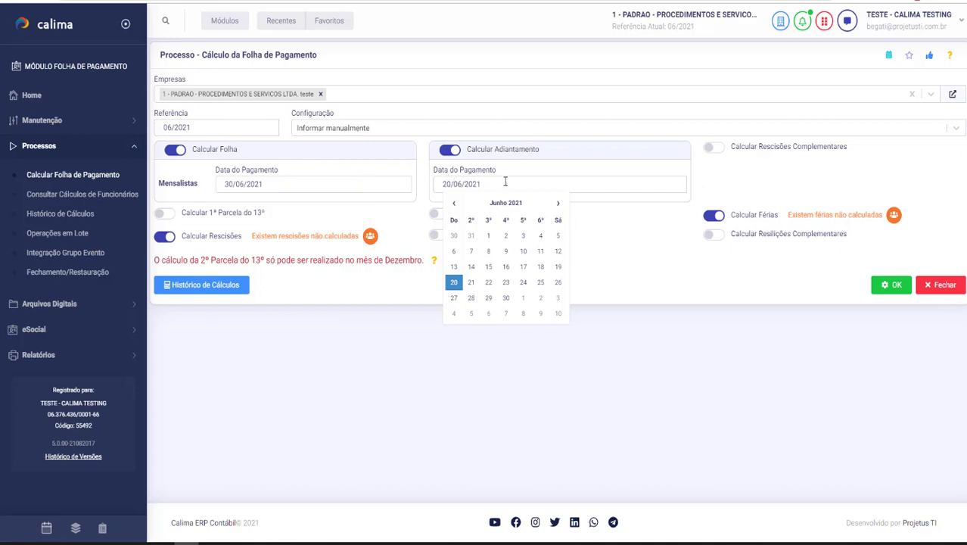
{"action": "left_click", "coordinate": [528, 174]}
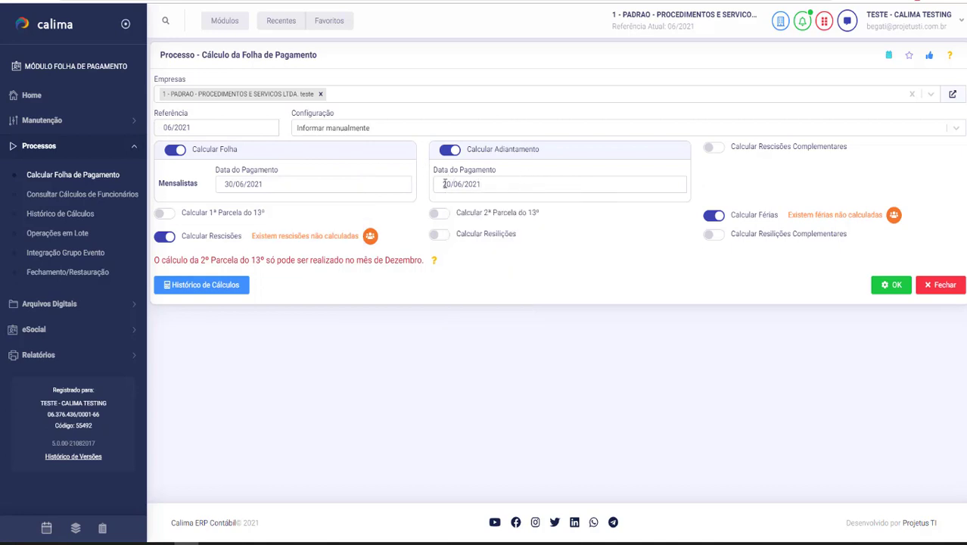
{"action": "left_click", "coordinate": [495, 185]}
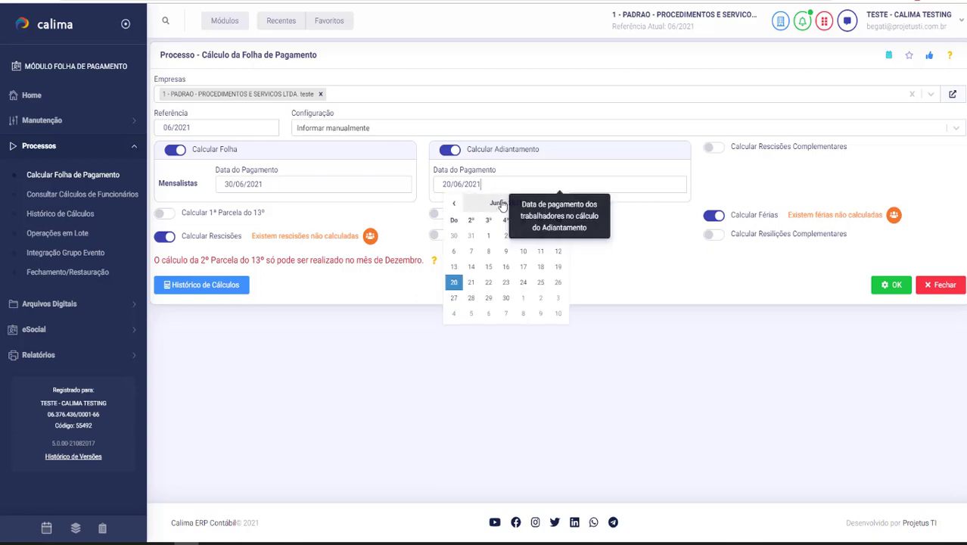
{"action": "left_click", "coordinate": [490, 271]}
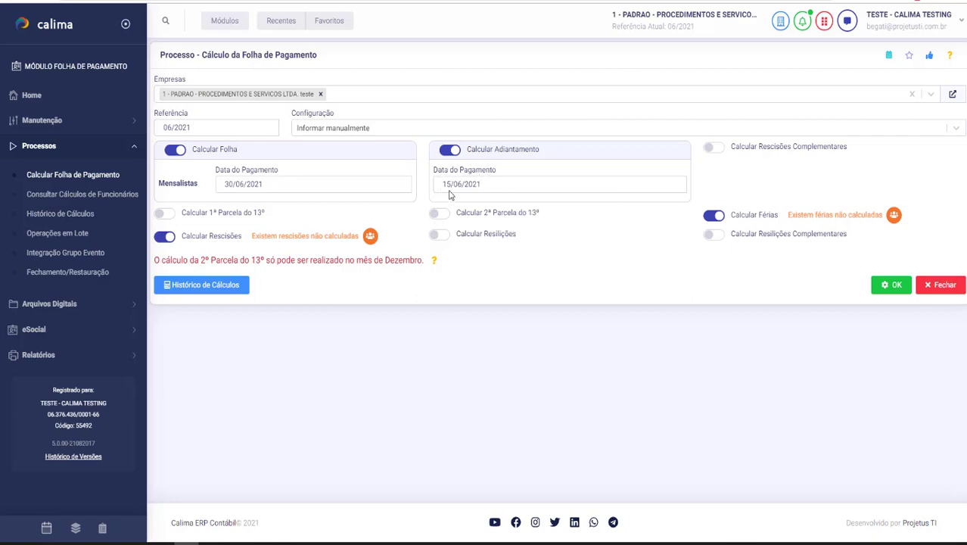
Step: Turn off the Calcular Folha and Calcular Adiantamento options
{"action": "left_click", "coordinate": [174, 151]}
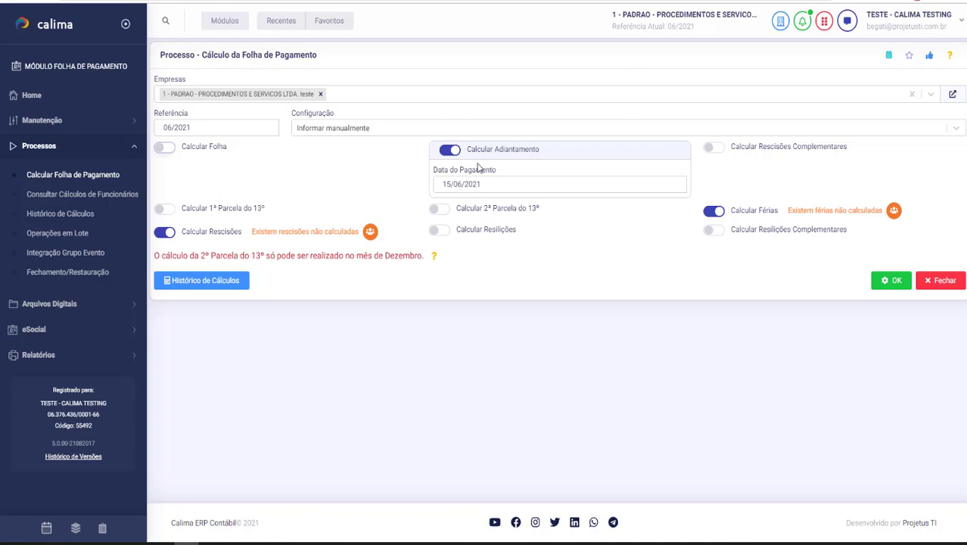
{"action": "left_click", "coordinate": [448, 151]}
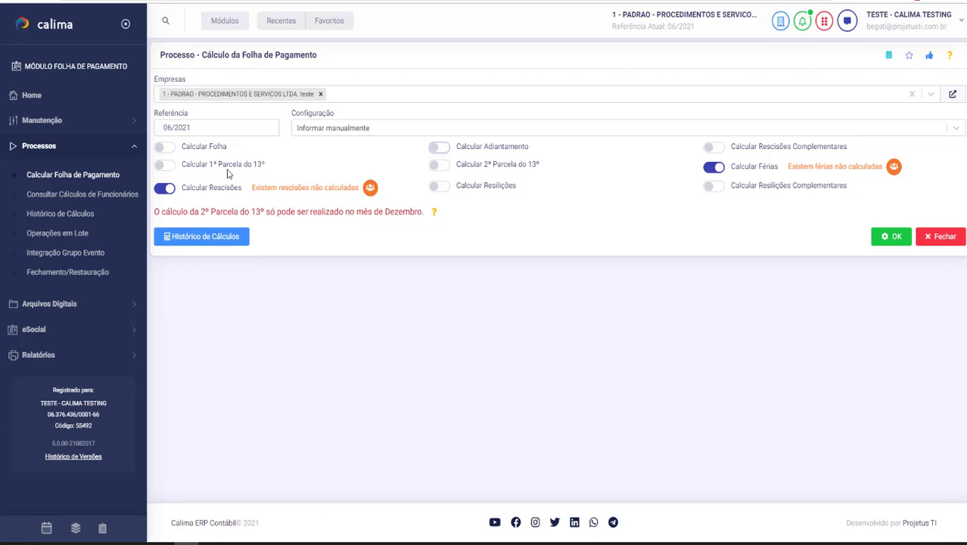
Step: Enable Calcular 1ª Parcela do 13º and choose Trabalhador Exemplo 1 as the worker to calculate
{"action": "left_click", "coordinate": [168, 168]}
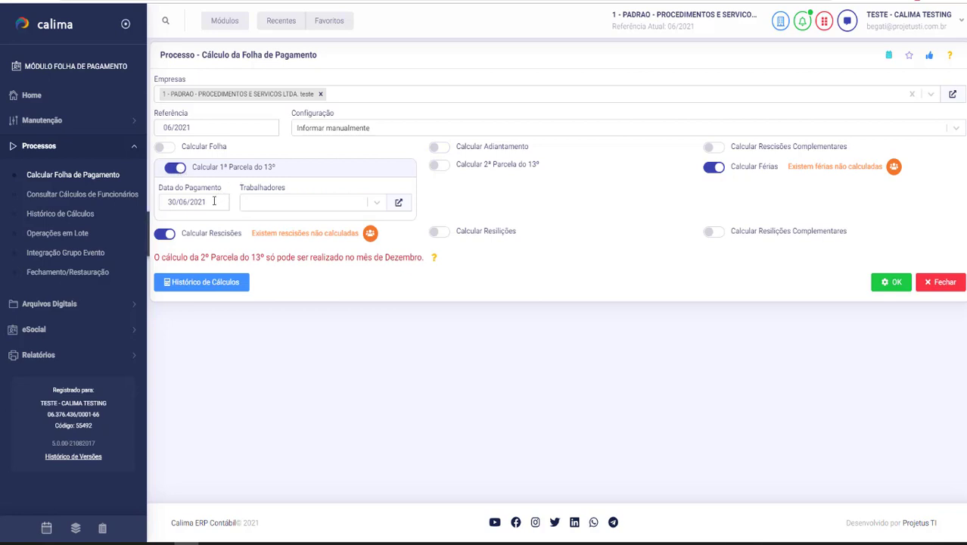
{"action": "left_click", "coordinate": [215, 202]}
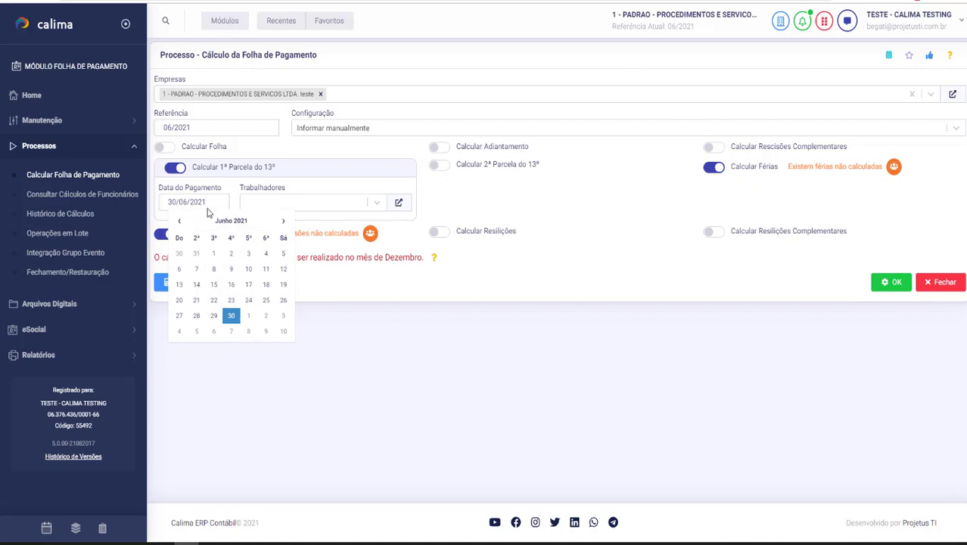
{"action": "left_click", "coordinate": [314, 193]}
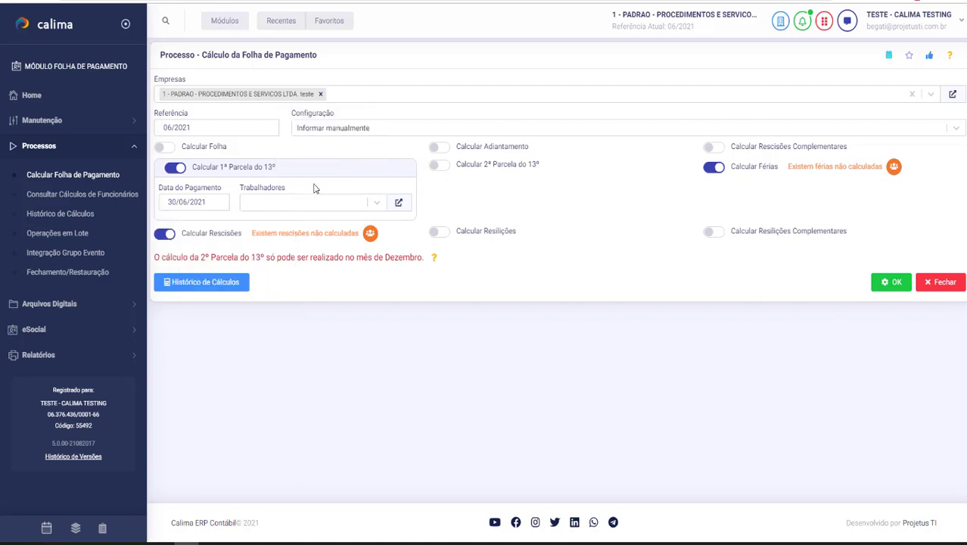
{"action": "left_click", "coordinate": [287, 206]}
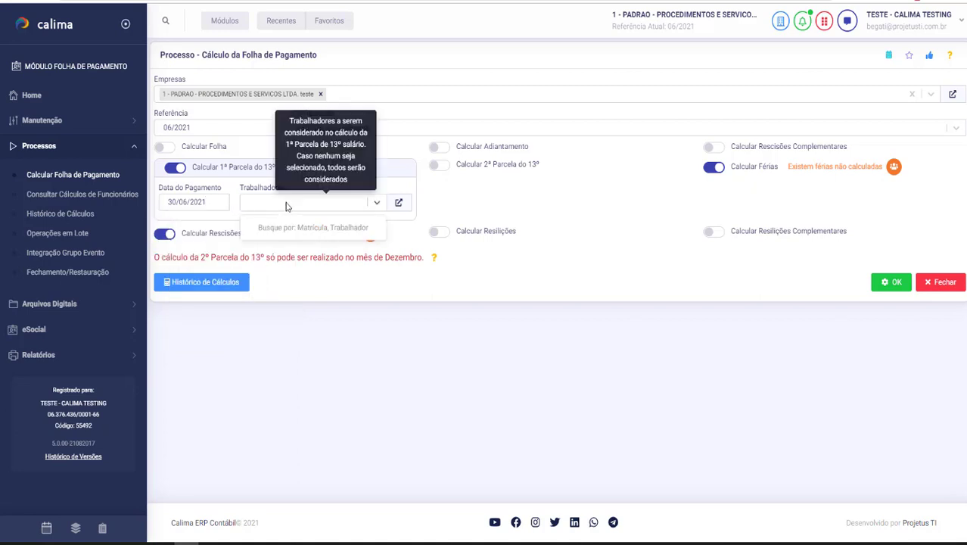
{"action": "type", "text": "1"}
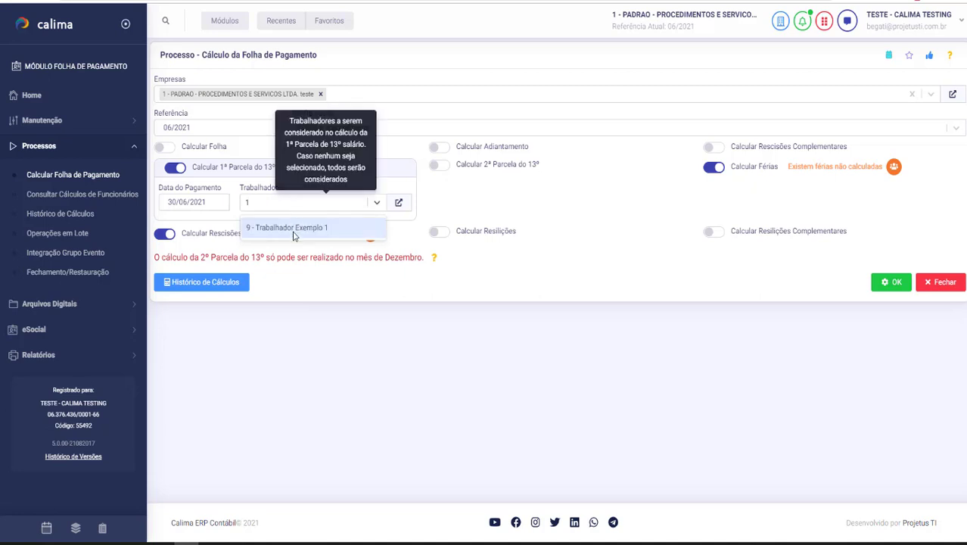
{"action": "left_click", "coordinate": [293, 228]}
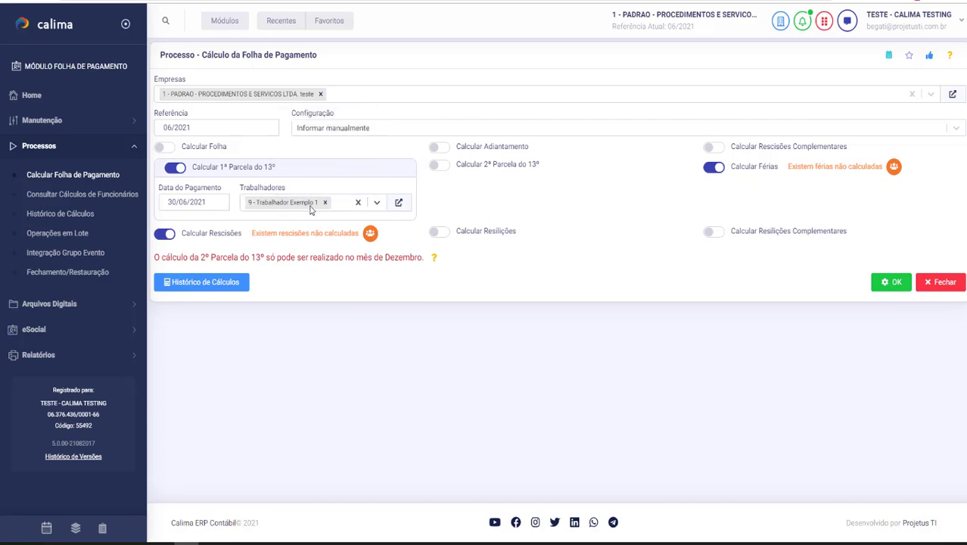
Step: Clear the worker selected for the 1ª Parcela do 13º, and turn that calculation off and on again
{"action": "left_click", "coordinate": [358, 203]}
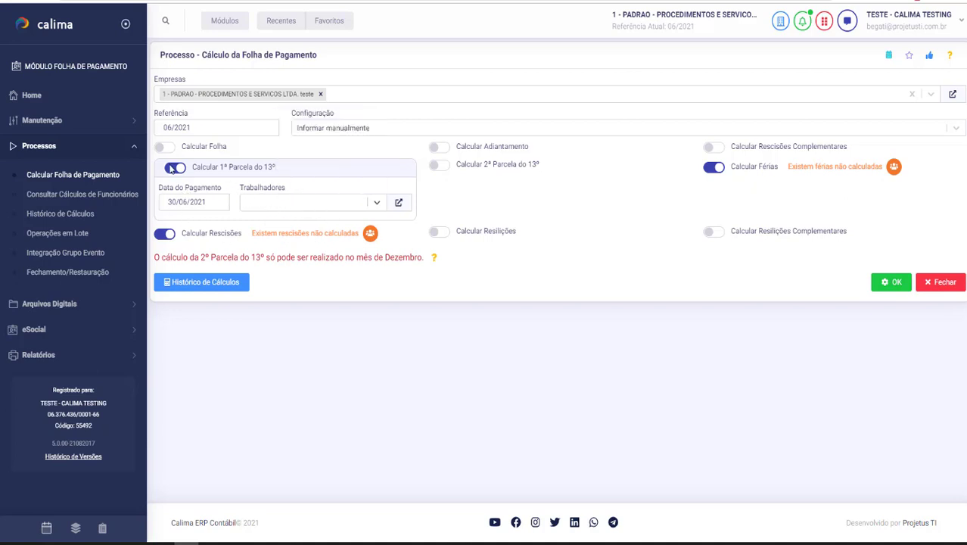
{"action": "left_click", "coordinate": [173, 168]}
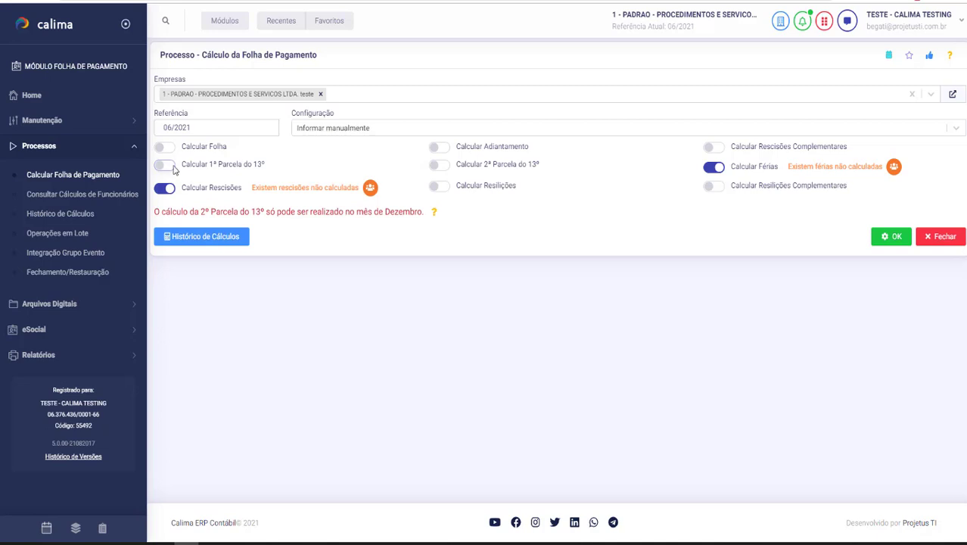
{"action": "left_click", "coordinate": [174, 169]}
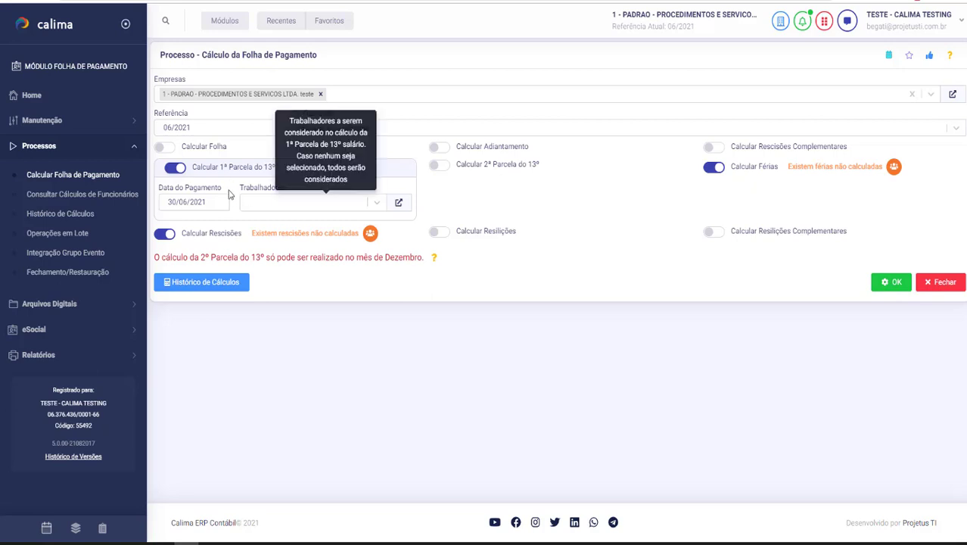
{"action": "mouse_move", "coordinate": [174, 205]}
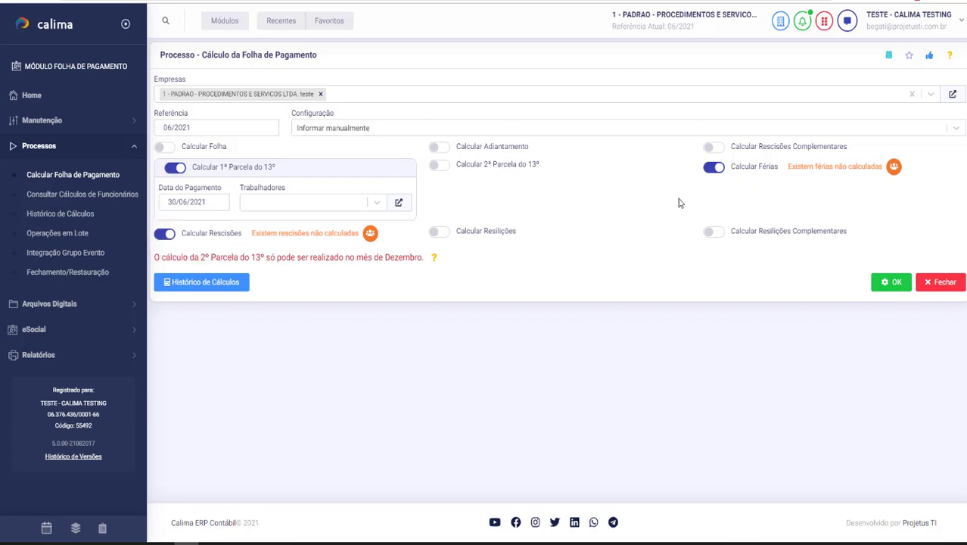
Step: Try Calcular 2ª Parcela do 13º in place of the 1ª Parcela, view its payment date calendar, and disable it
{"action": "left_click", "coordinate": [439, 167]}
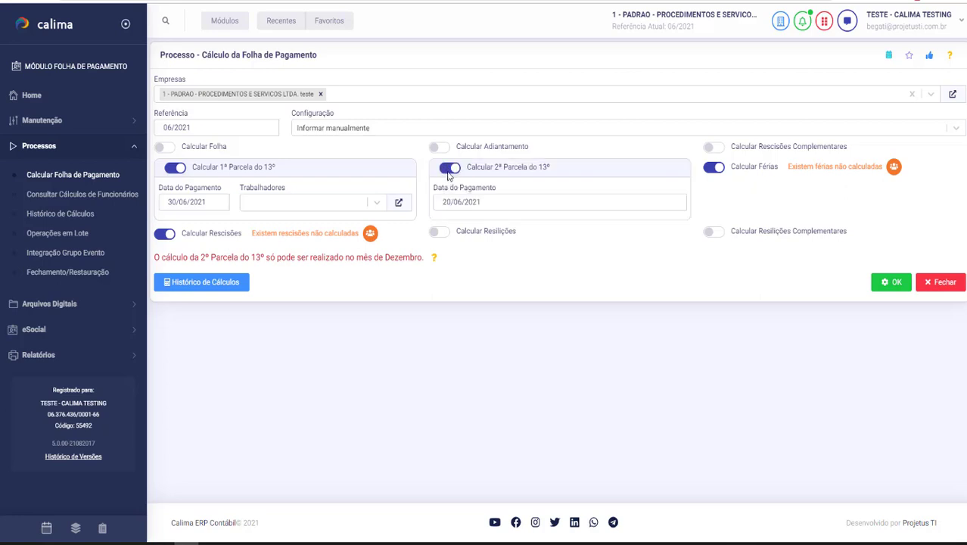
{"action": "left_click", "coordinate": [174, 168]}
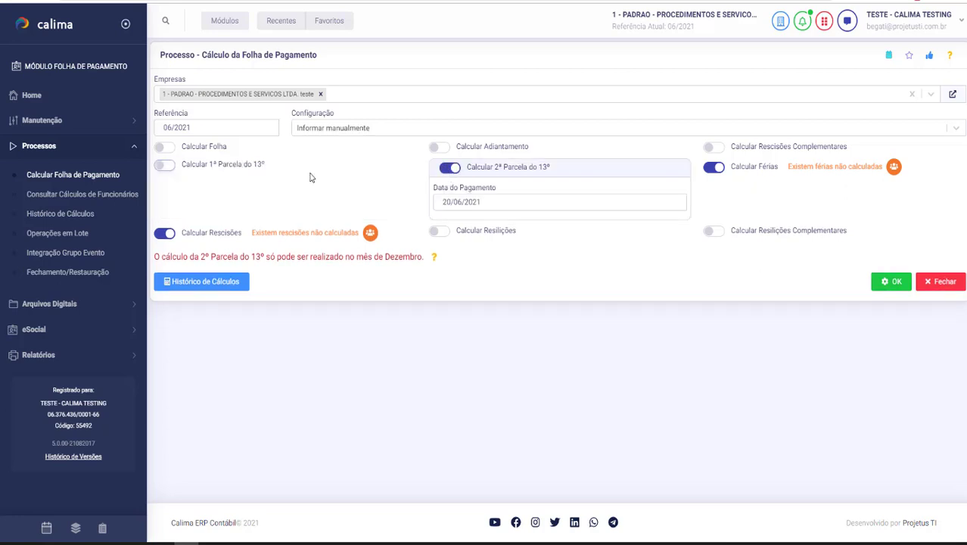
{"action": "left_click", "coordinate": [479, 202]}
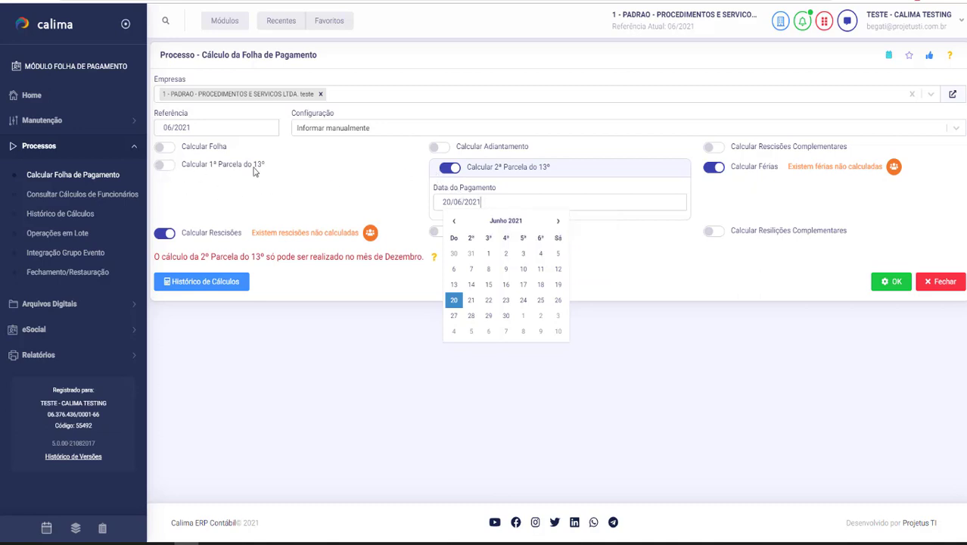
{"action": "left_click", "coordinate": [451, 168]}
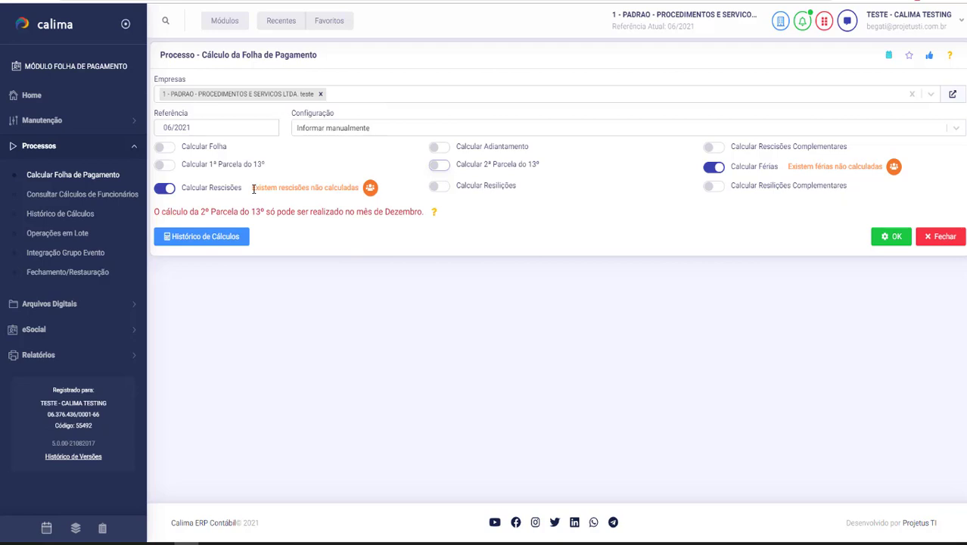
Step: Examine the list of workers with uncalculated terminations under Calcular Rescisões and close it without changes
{"action": "left_click_drag", "start_coordinate": [254, 188], "coordinate": [360, 188]}
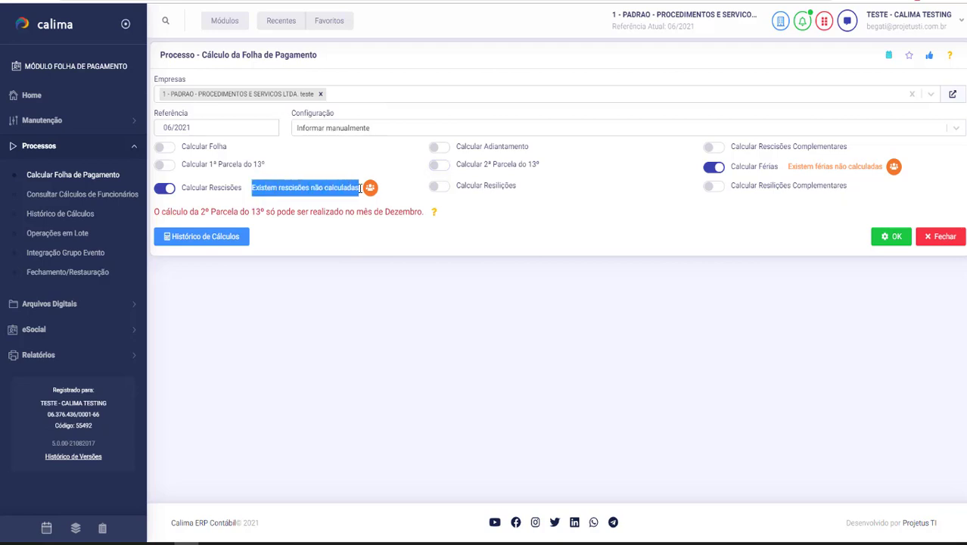
{"action": "left_click", "coordinate": [390, 196]}
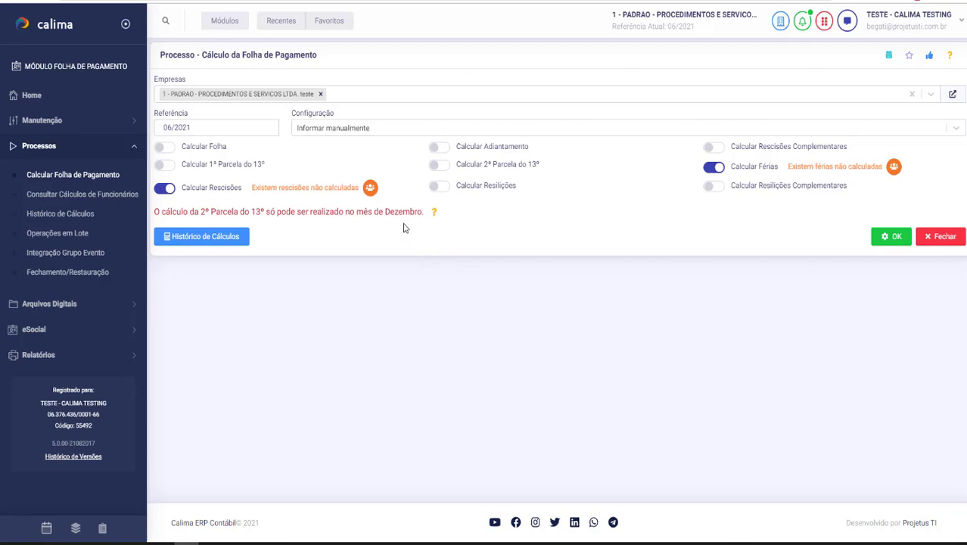
{"action": "left_click", "coordinate": [370, 188]}
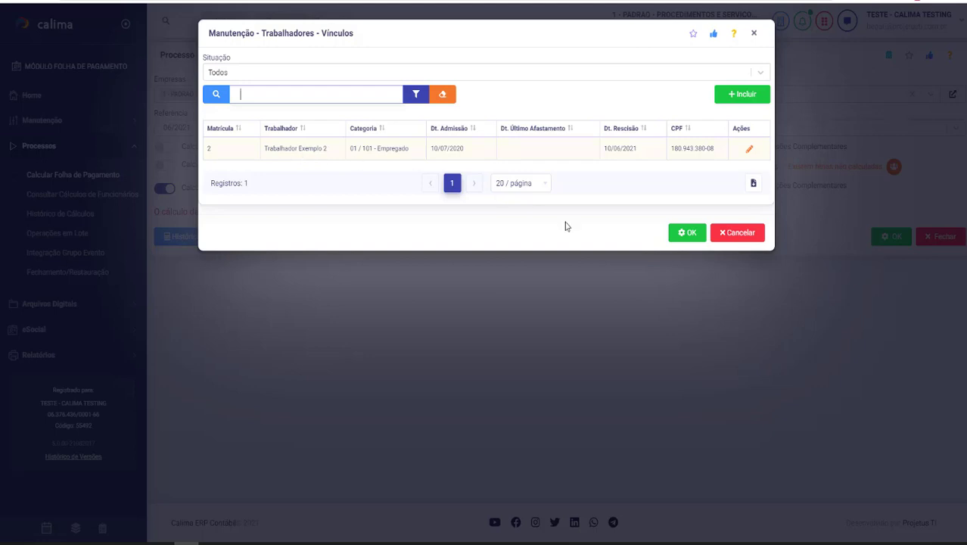
{"action": "left_click", "coordinate": [734, 234]}
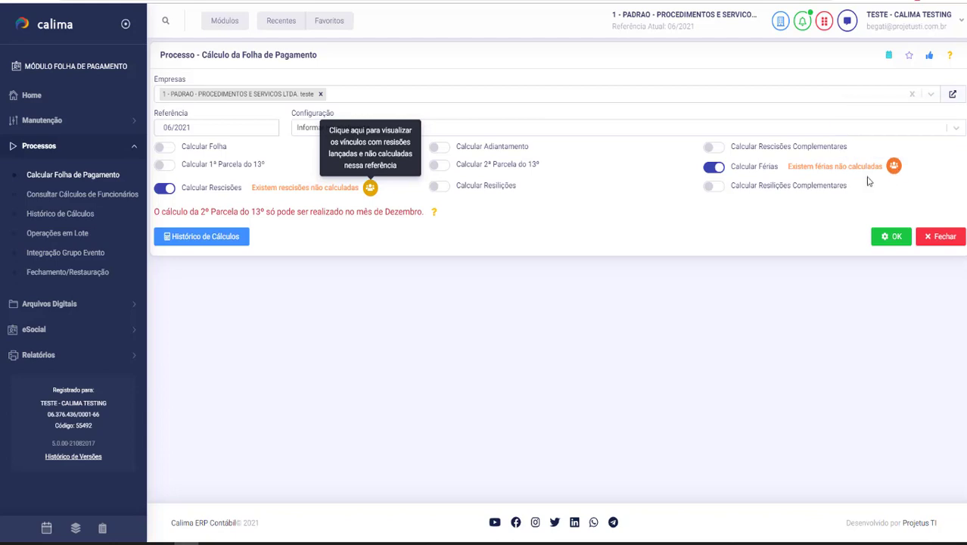
Step: Turn Calcular Férias off and on again, and open the list of workers with uncalculated vacations
{"action": "left_click", "coordinate": [711, 169]}
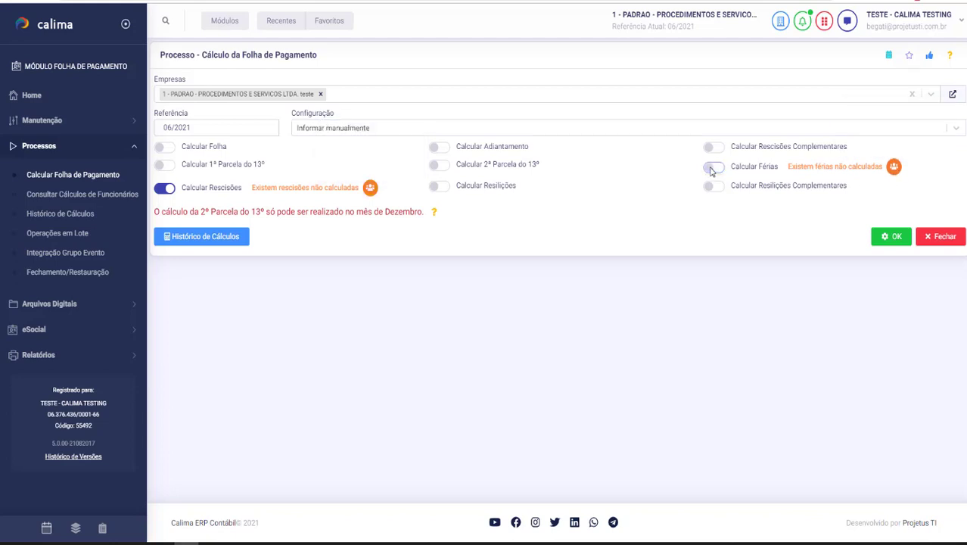
{"action": "left_click", "coordinate": [719, 171]}
{"action": "left_click", "coordinate": [894, 167]}
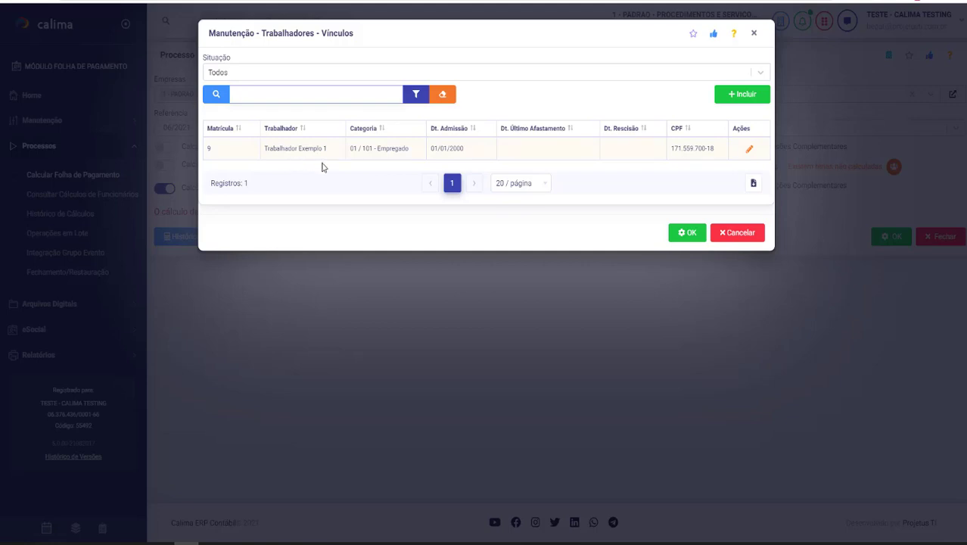
Step: Close the uncalculated vacations list, turn off Calcular Rescisões and Calcular Férias, and enable Calcular Folha
{"action": "left_click", "coordinate": [745, 232]}
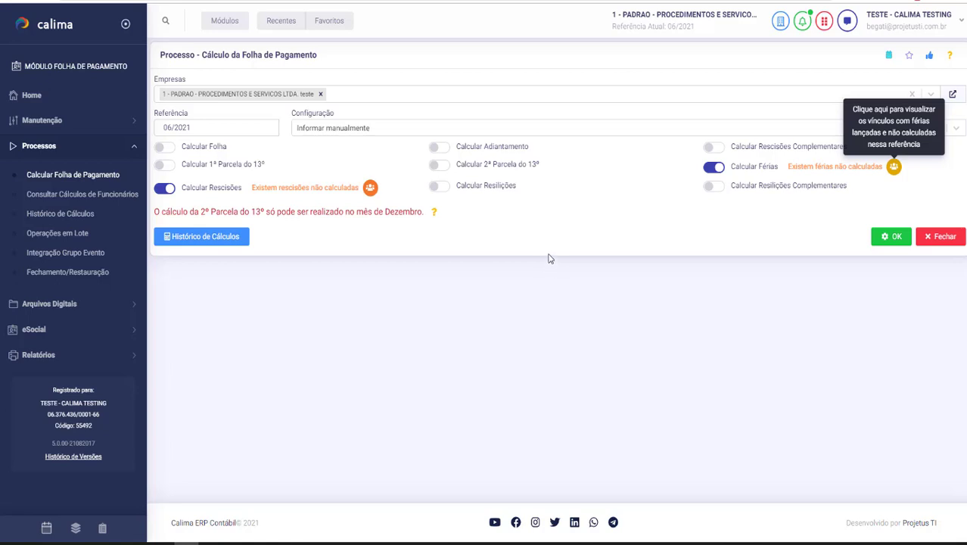
{"action": "left_click", "coordinate": [164, 187]}
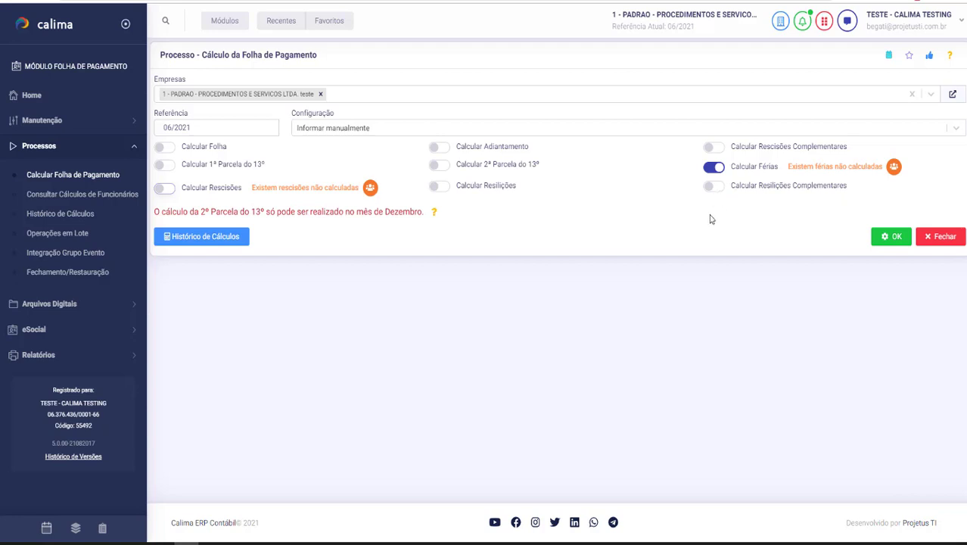
{"action": "left_click", "coordinate": [711, 171]}
{"action": "left_click", "coordinate": [163, 146]}
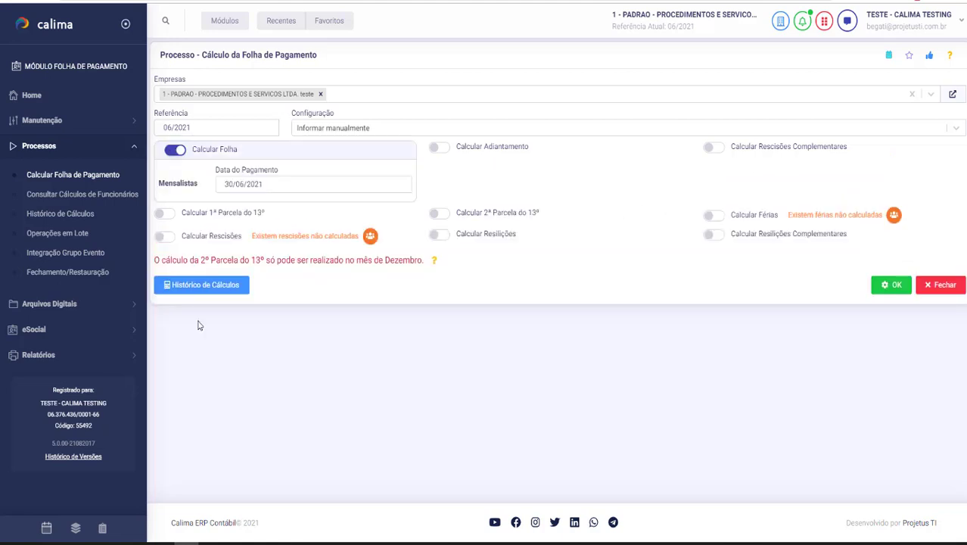
Step: Switch Calcular Folha off and on again, and try enabling and disabling Calcular Rescisões and Calcular Férias
{"action": "mouse_move", "coordinate": [259, 180]}
{"action": "left_click", "coordinate": [172, 152]}
{"action": "left_click", "coordinate": [172, 152]}
{"action": "left_click", "coordinate": [165, 238]}
{"action": "left_click", "coordinate": [716, 216]}
{"action": "left_click", "coordinate": [163, 237]}
{"action": "left_click", "coordinate": [711, 218]}
Step: Enable Calcular Rescisões and Calcular Férias alongside Calcular Folha, run the 06/2021 calculation, and dismiss the notice
{"action": "left_click", "coordinate": [164, 237]}
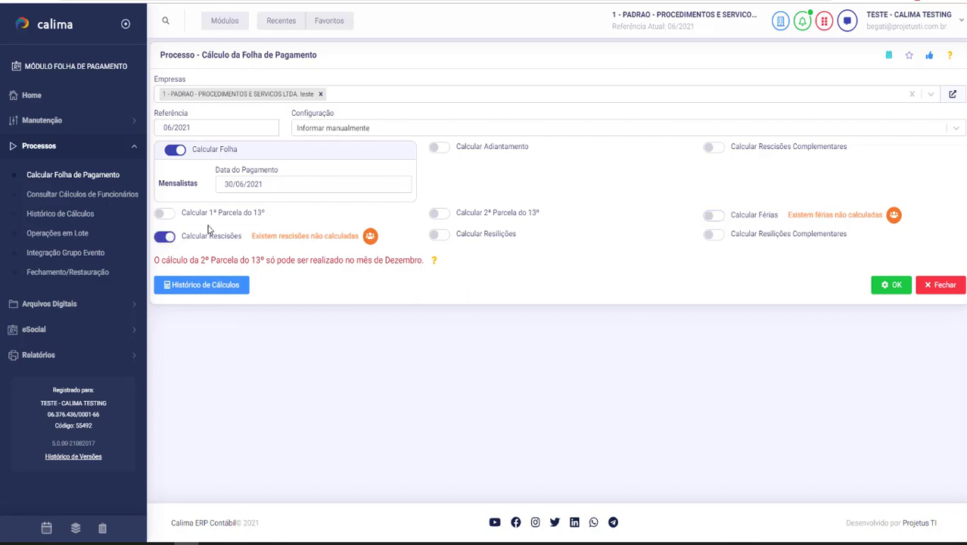
{"action": "left_click", "coordinate": [717, 219]}
{"action": "left_click", "coordinate": [893, 289]}
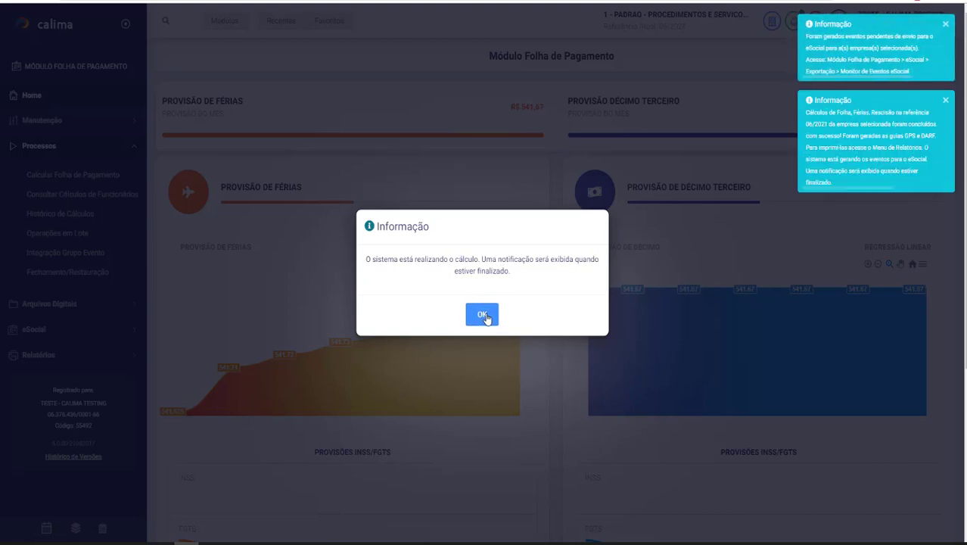
{"action": "left_click", "coordinate": [484, 316]}
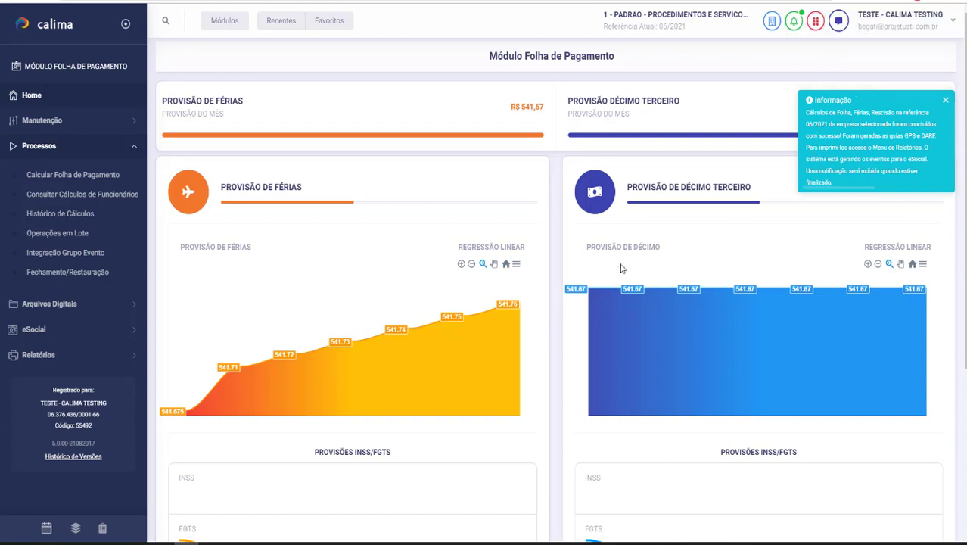
{"action": "mouse_move", "coordinate": [576, 289]}
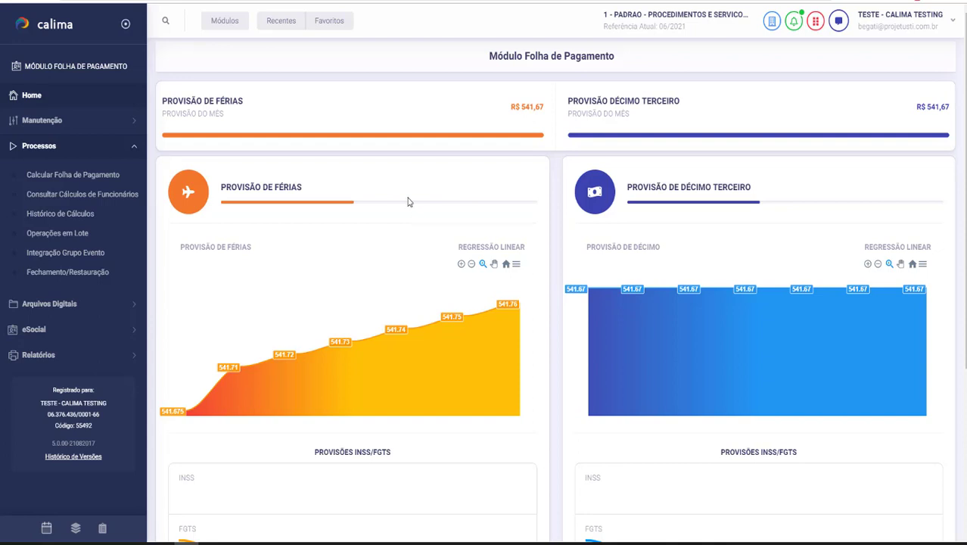
Step: Reopen the payroll calculation process and bring up its Histórico de Cálculos
{"action": "left_click", "coordinate": [98, 181]}
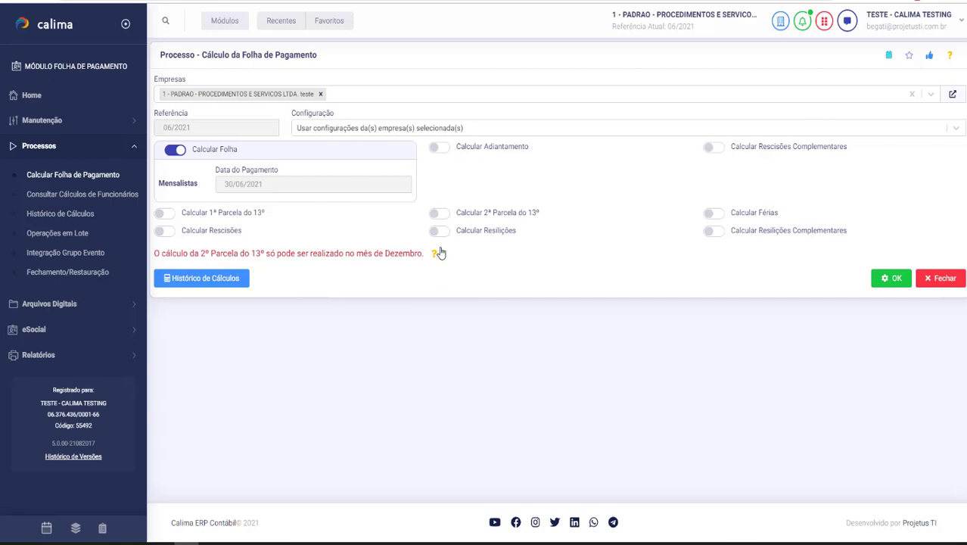
{"action": "mouse_move", "coordinate": [435, 258]}
{"action": "left_click", "coordinate": [210, 278]}
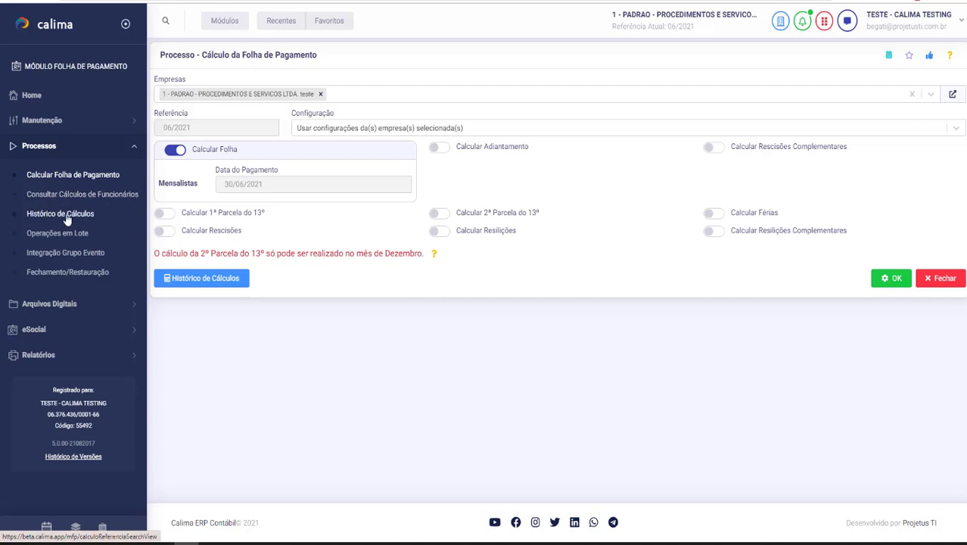
{"action": "left_click", "coordinate": [220, 277]}
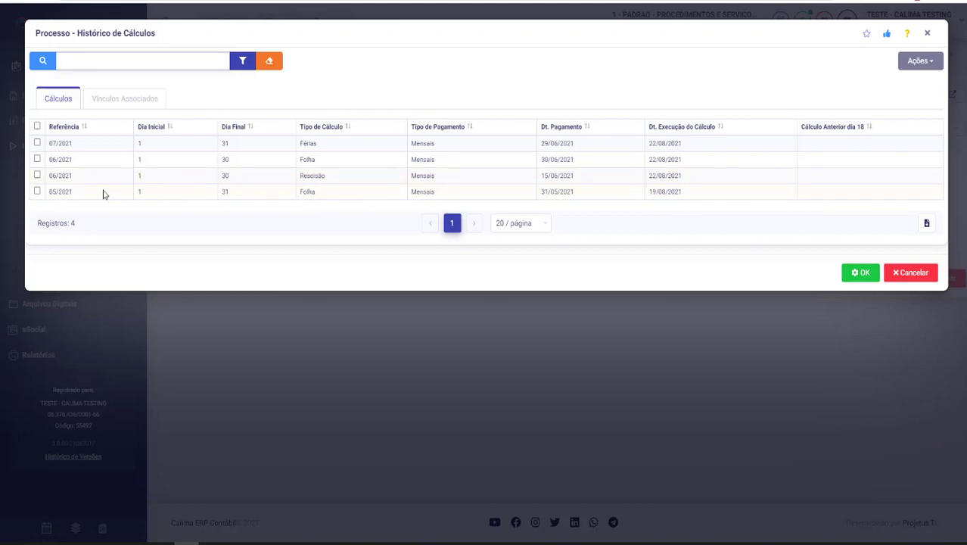
Step: Select the 06/2021 Rescisão calculation, examine its associated workers, and return to the calculation list
{"action": "left_click", "coordinate": [63, 177]}
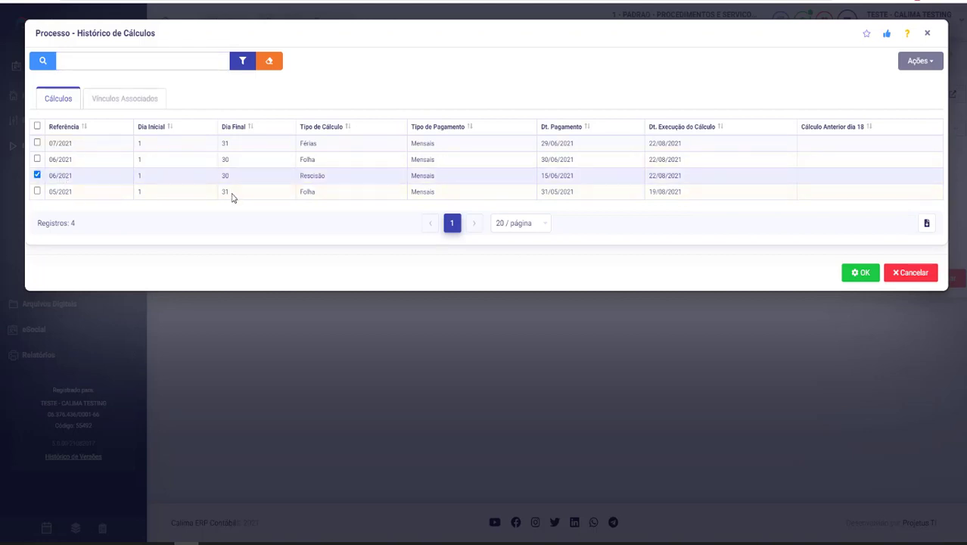
{"action": "left_click", "coordinate": [368, 180]}
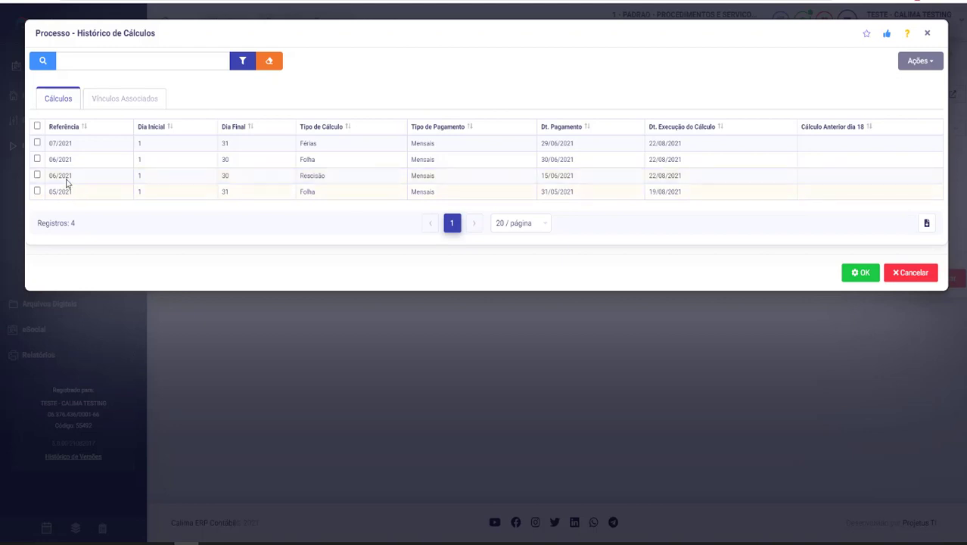
{"action": "left_click", "coordinate": [37, 175]}
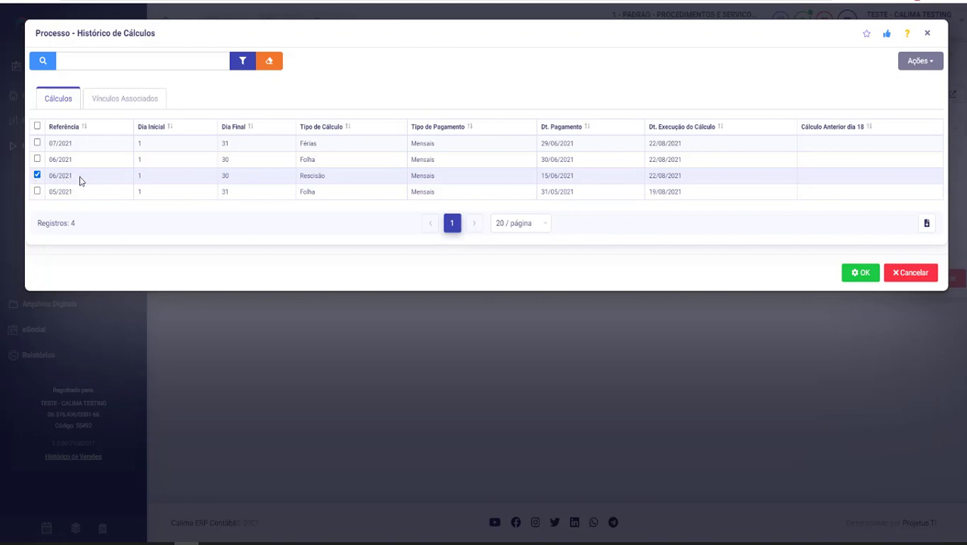
{"action": "left_click", "coordinate": [122, 100]}
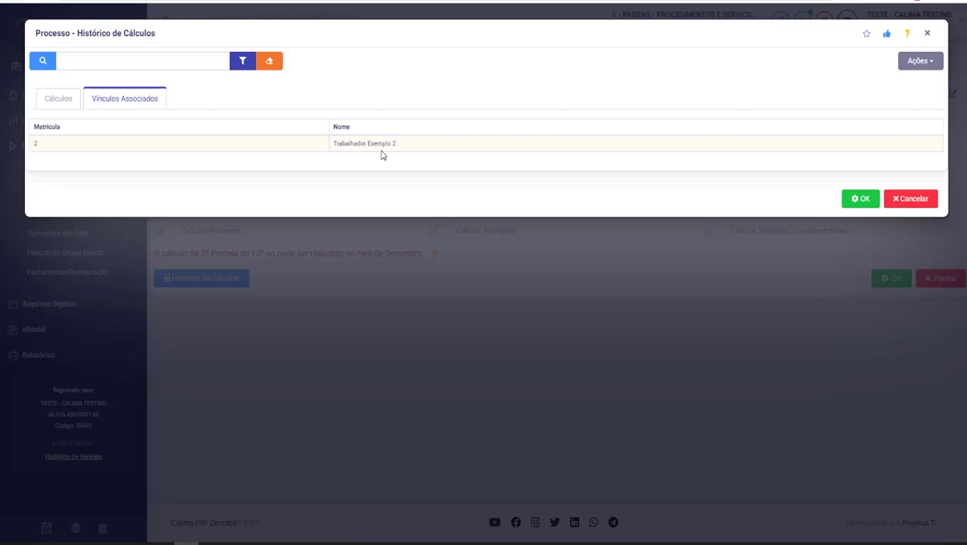
{"action": "left_click", "coordinate": [58, 101]}
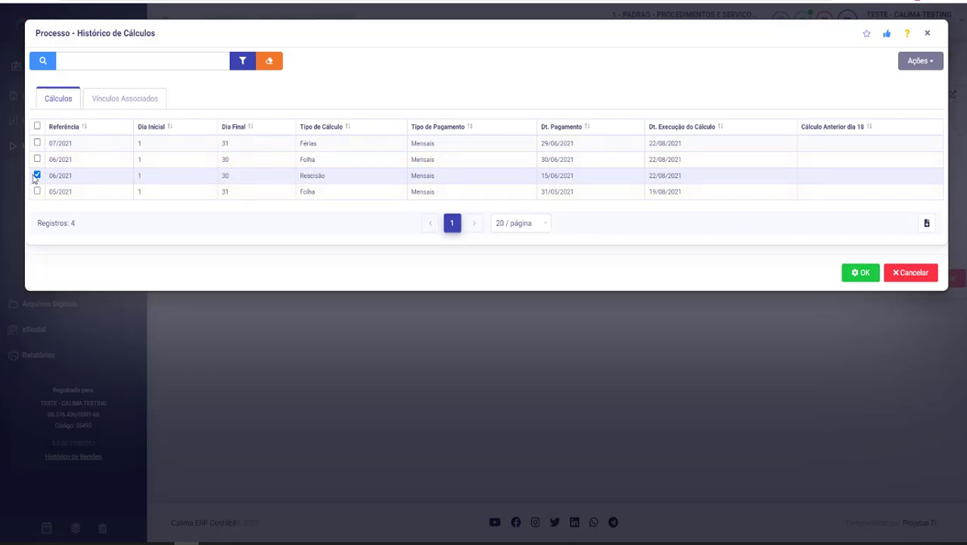
Step: Select the 07/2021 Férias calculation instead, check which workers are associated with it, and deselect it
{"action": "left_click", "coordinate": [37, 144]}
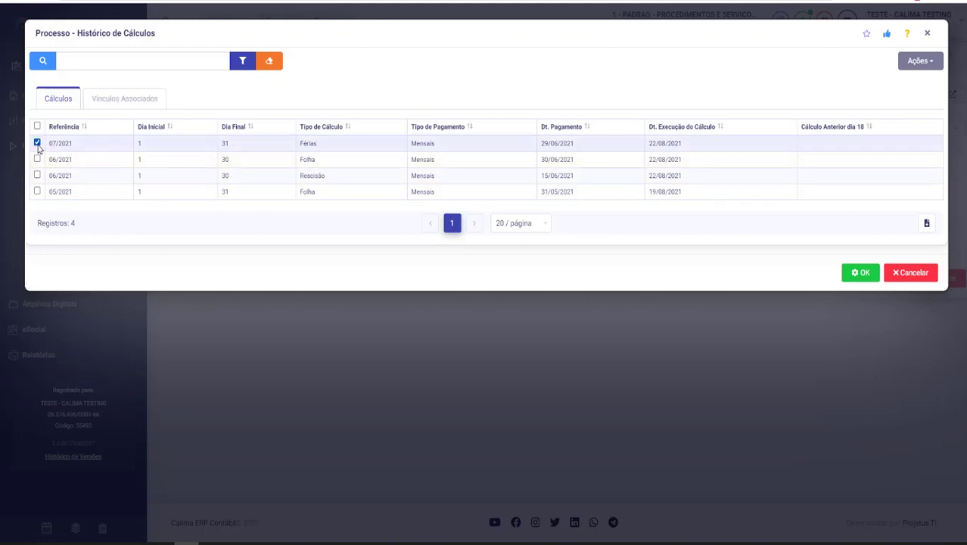
{"action": "left_click", "coordinate": [119, 99]}
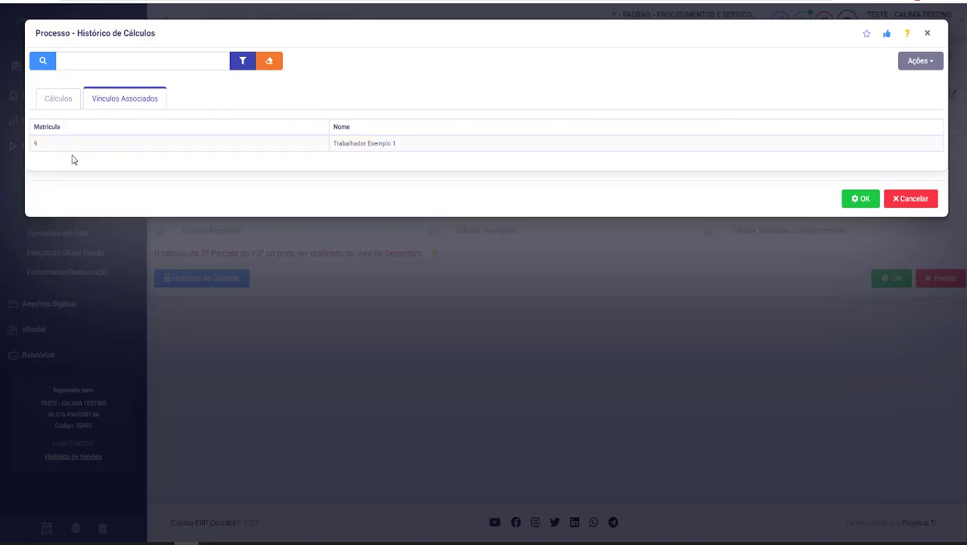
{"action": "left_click", "coordinate": [58, 101]}
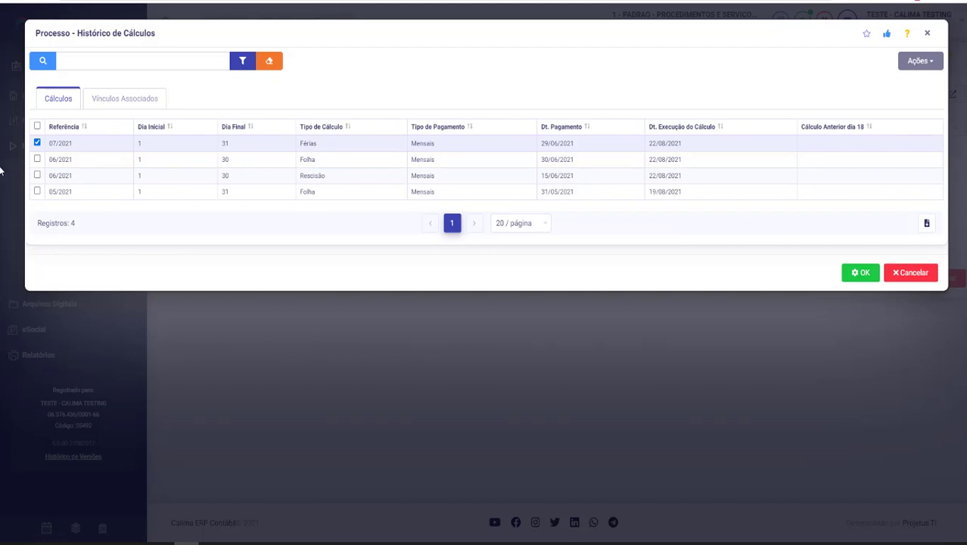
{"action": "left_click", "coordinate": [38, 143]}
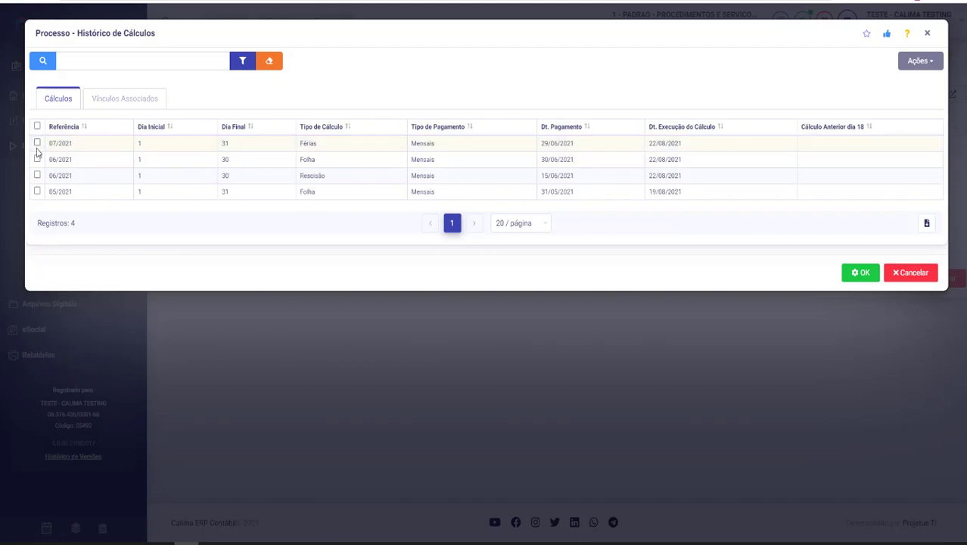
Step: Select the 05/2021 Folha calculation and review its associated workers, ending back on the calculation list
{"action": "left_click", "coordinate": [37, 192]}
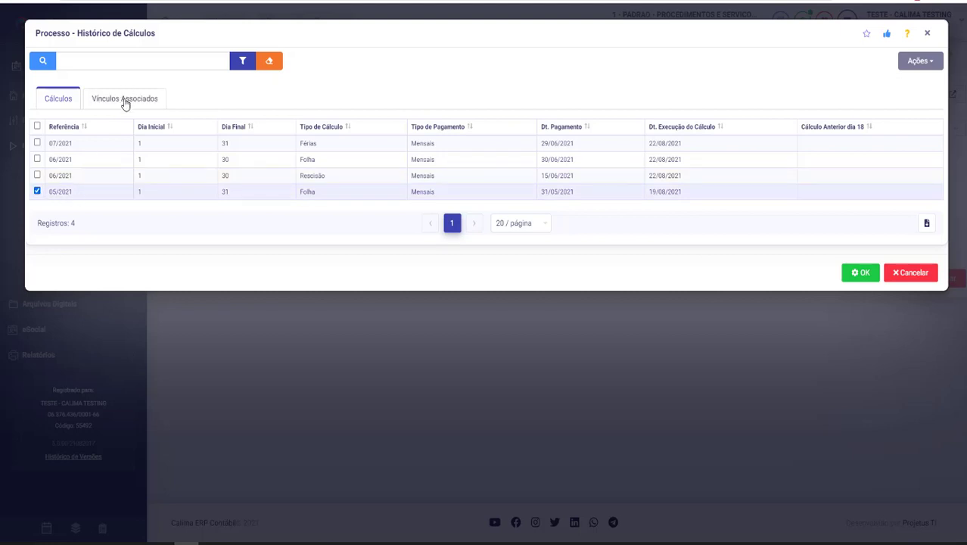
{"action": "left_click", "coordinate": [125, 103]}
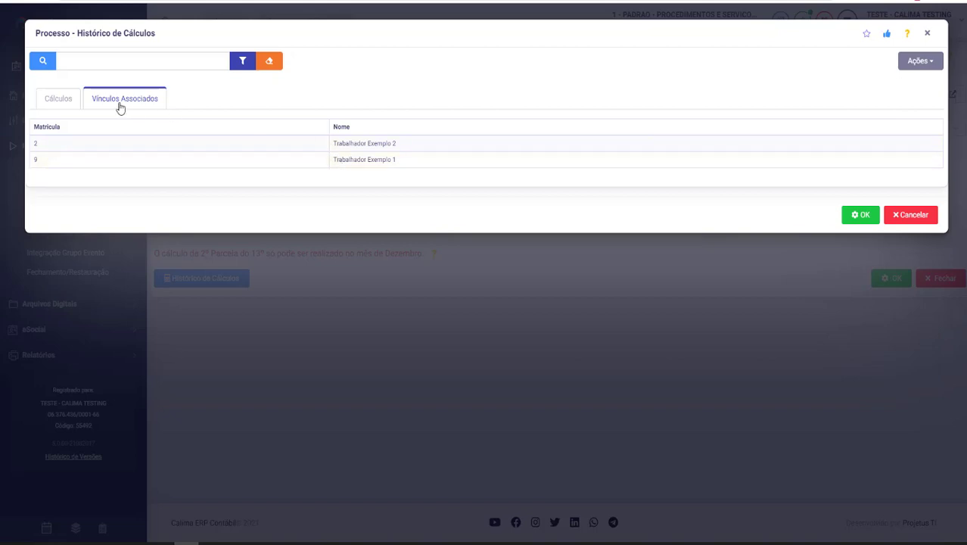
{"action": "left_click", "coordinate": [59, 99]}
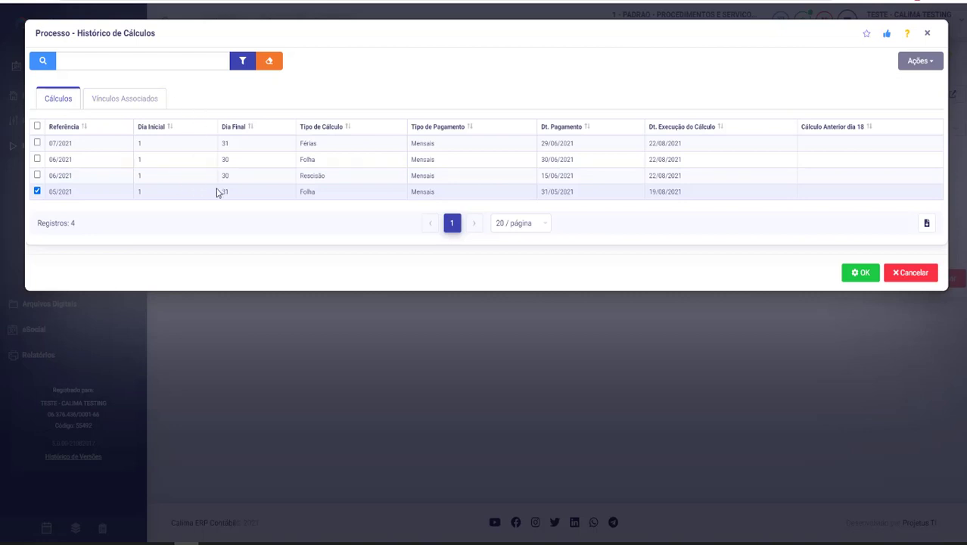
{"action": "left_click", "coordinate": [125, 99]}
{"action": "left_click", "coordinate": [52, 104]}
{"action": "left_click", "coordinate": [104, 103]}
{"action": "left_click", "coordinate": [57, 96]}
Step: Try selecting several calculations in the history individually and all at once, and clear the whole selection
{"action": "left_click", "coordinate": [37, 175]}
{"action": "left_click", "coordinate": [37, 192]}
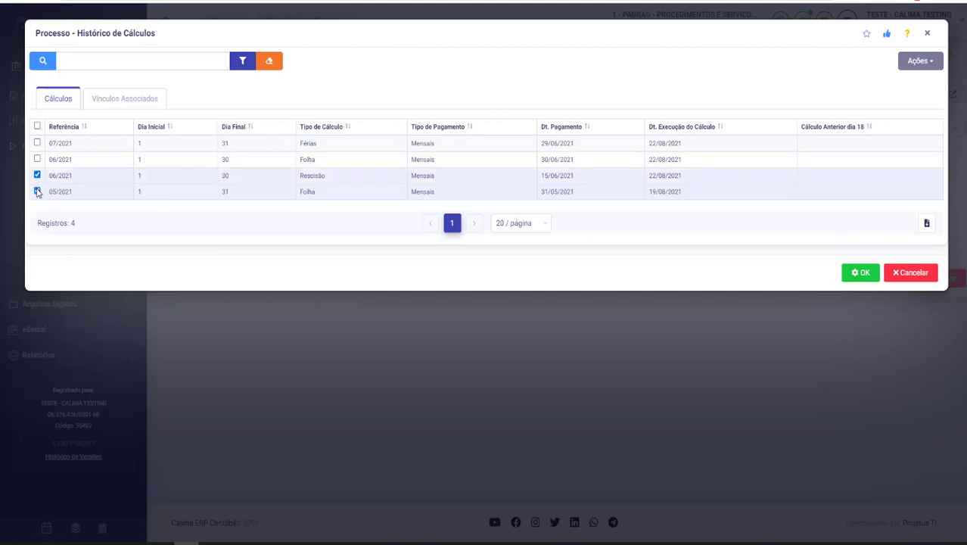
{"action": "left_click", "coordinate": [37, 144]}
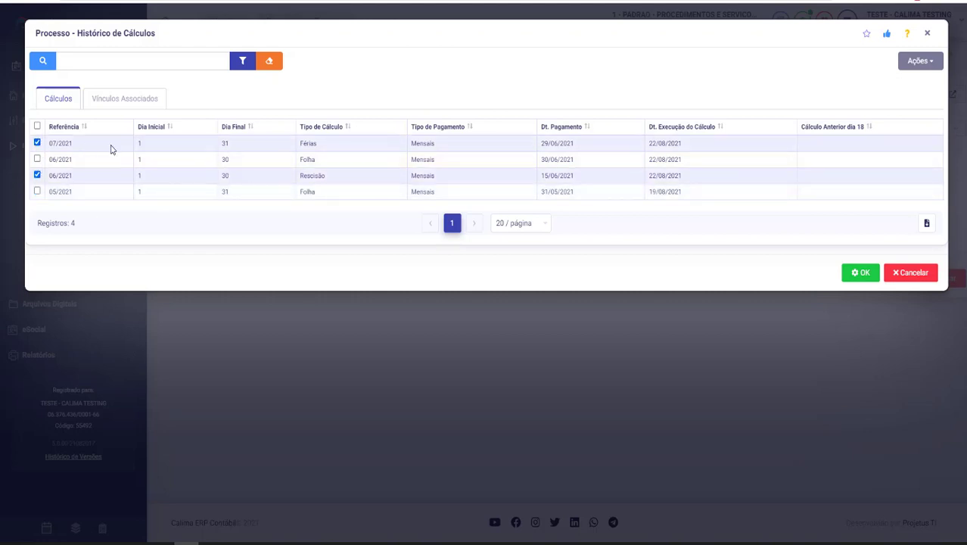
{"action": "left_click", "coordinate": [38, 127]}
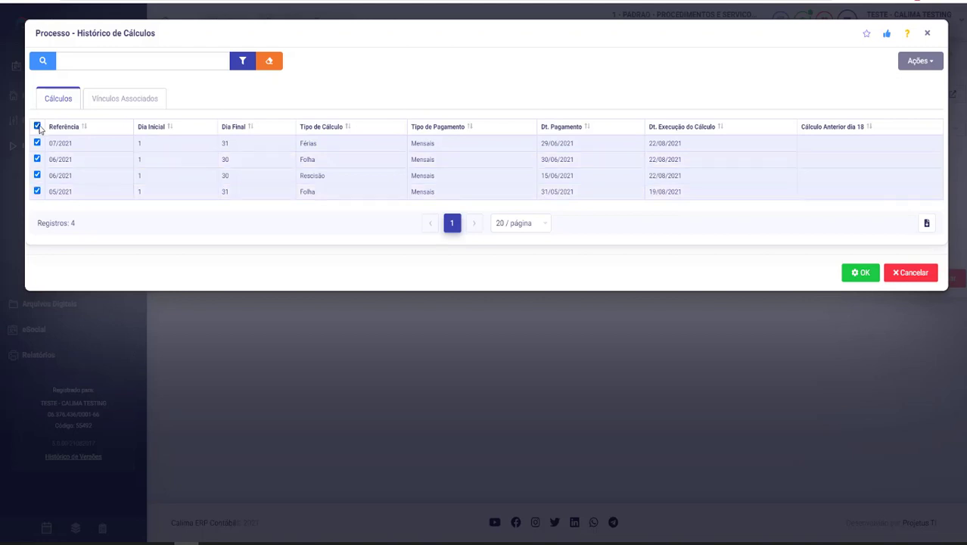
{"action": "left_click", "coordinate": [37, 127]}
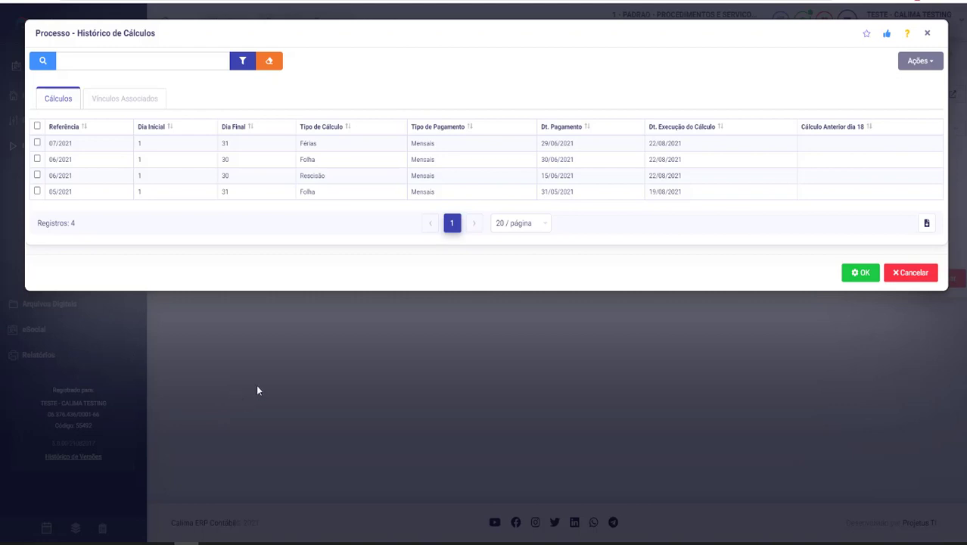
Step: Remove the 06/2021 Rescisão and 07/2021 Férias calculations from the history and close it
{"action": "left_click", "coordinate": [38, 176]}
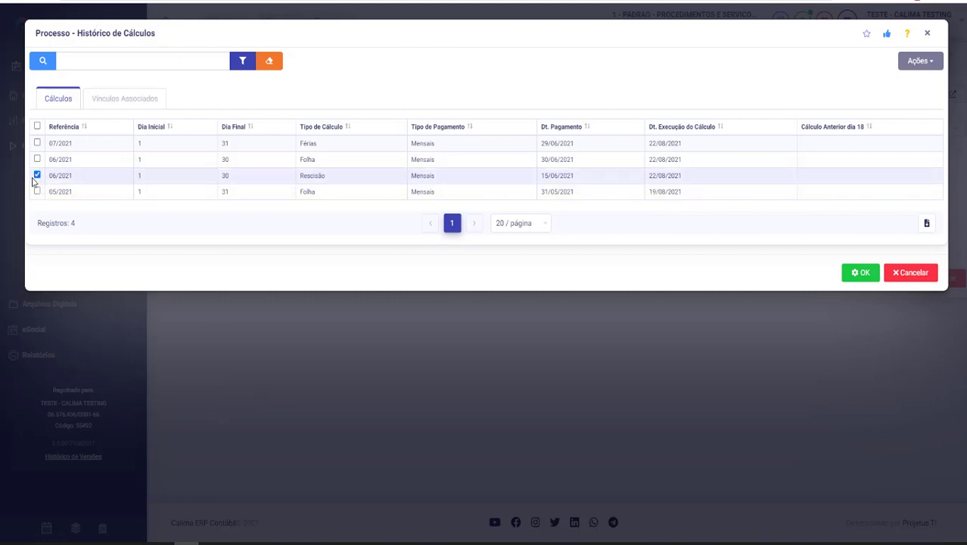
{"action": "left_click", "coordinate": [37, 144]}
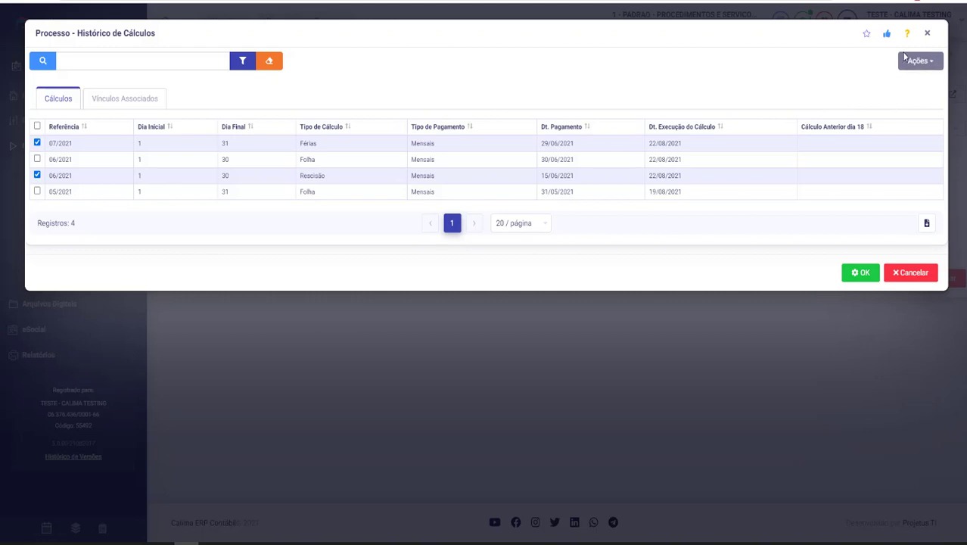
{"action": "left_click", "coordinate": [933, 67]}
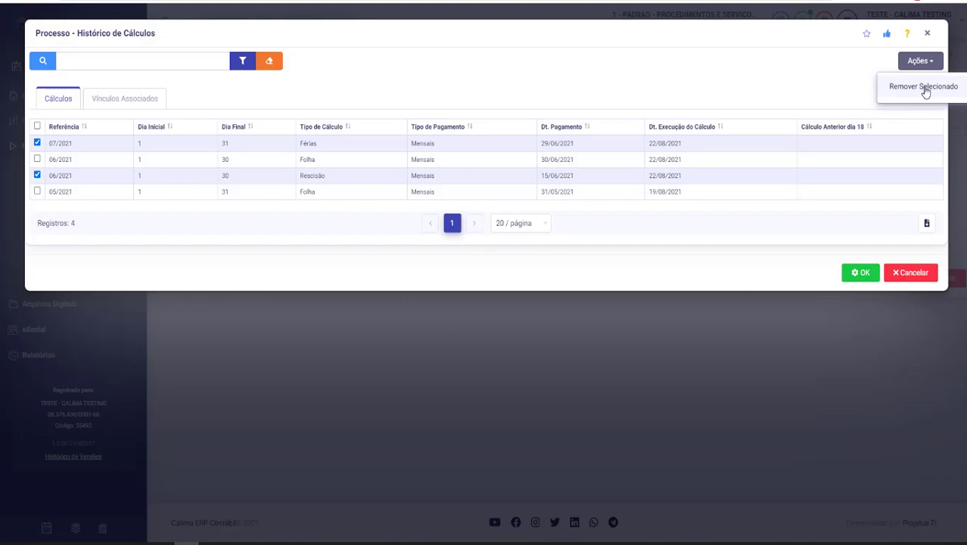
{"action": "left_click", "coordinate": [925, 89]}
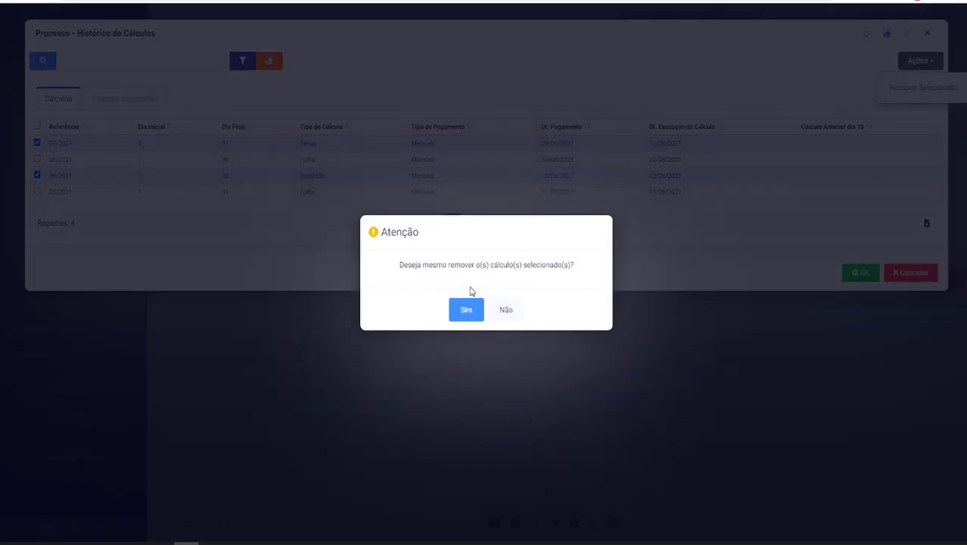
{"action": "left_click", "coordinate": [466, 310]}
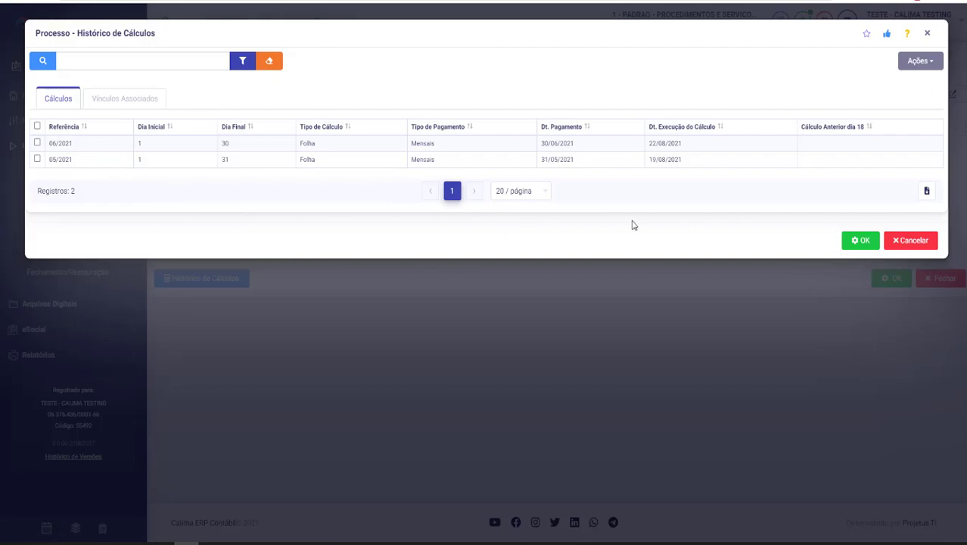
{"action": "left_click", "coordinate": [873, 243]}
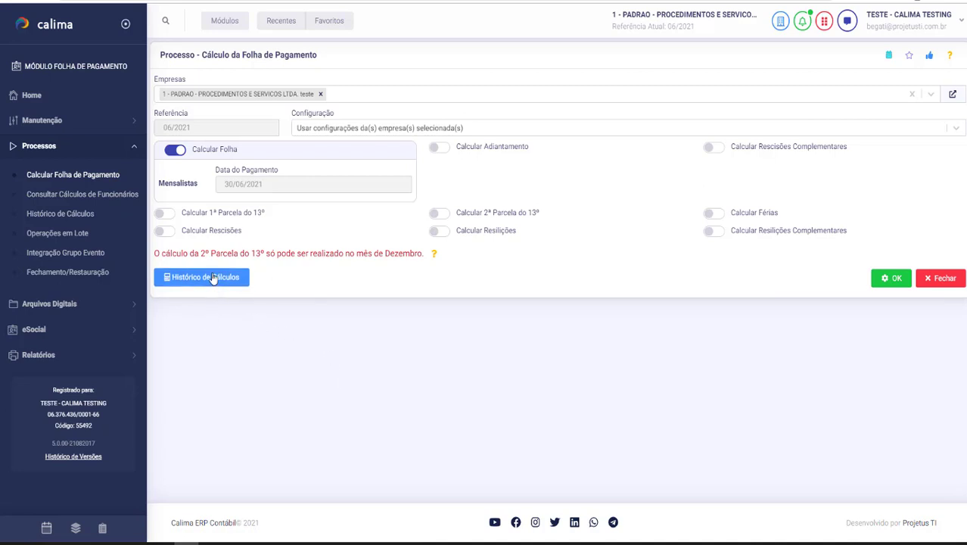
Step: View Histórico de Cálculos as its own process page, and return to the payroll calculation process
{"action": "left_click", "coordinate": [46, 148]}
{"action": "left_click", "coordinate": [45, 149]}
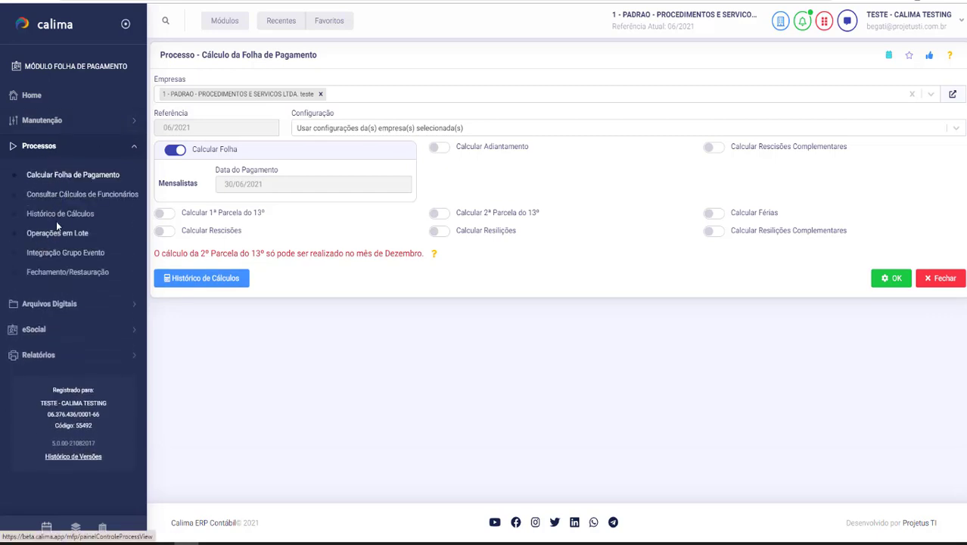
{"action": "left_click", "coordinate": [63, 214]}
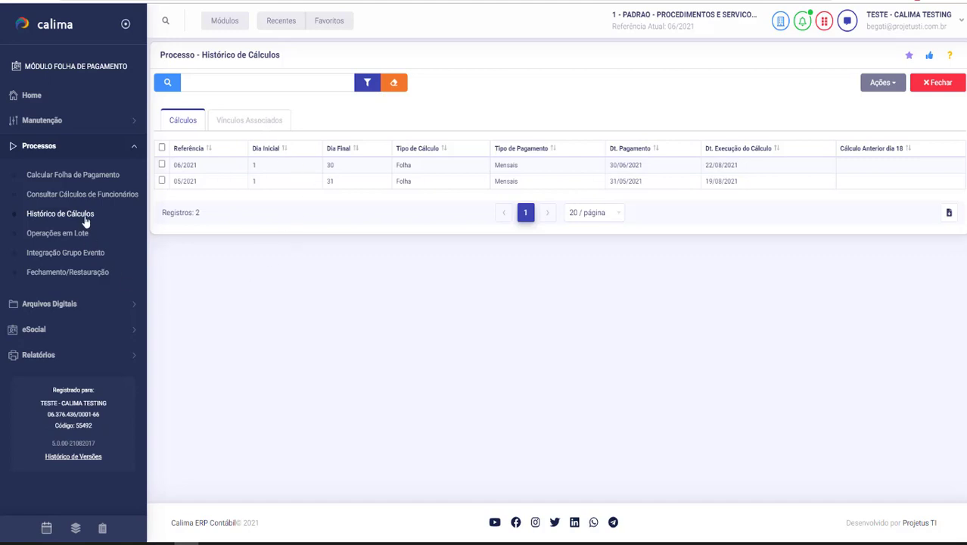
{"action": "left_click", "coordinate": [93, 181]}
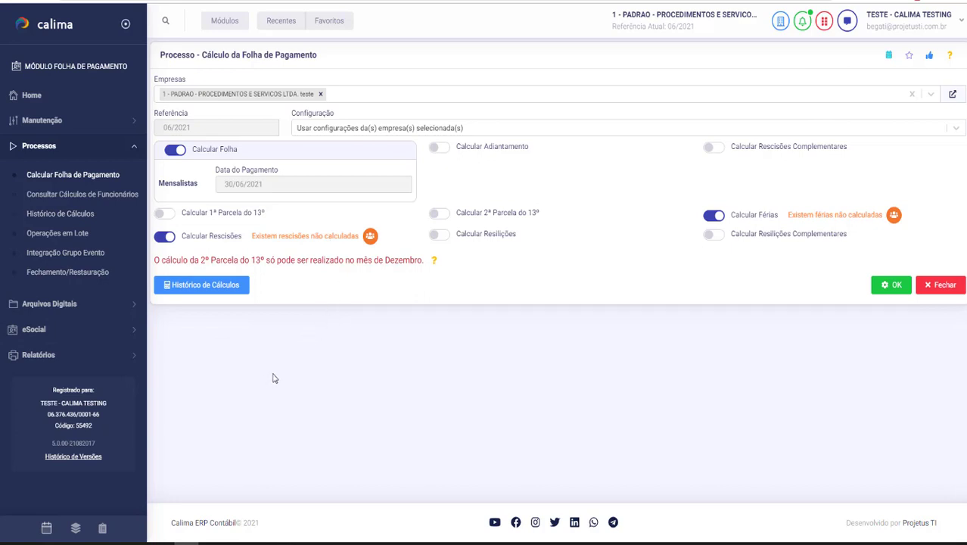
Step: Exclude Rescisões and Férias from the 06/2021 calculation, run it for Folha only, and return to the payroll calculation process
{"action": "left_click", "coordinate": [163, 237]}
{"action": "left_click", "coordinate": [712, 218]}
{"action": "left_click", "coordinate": [886, 285]}
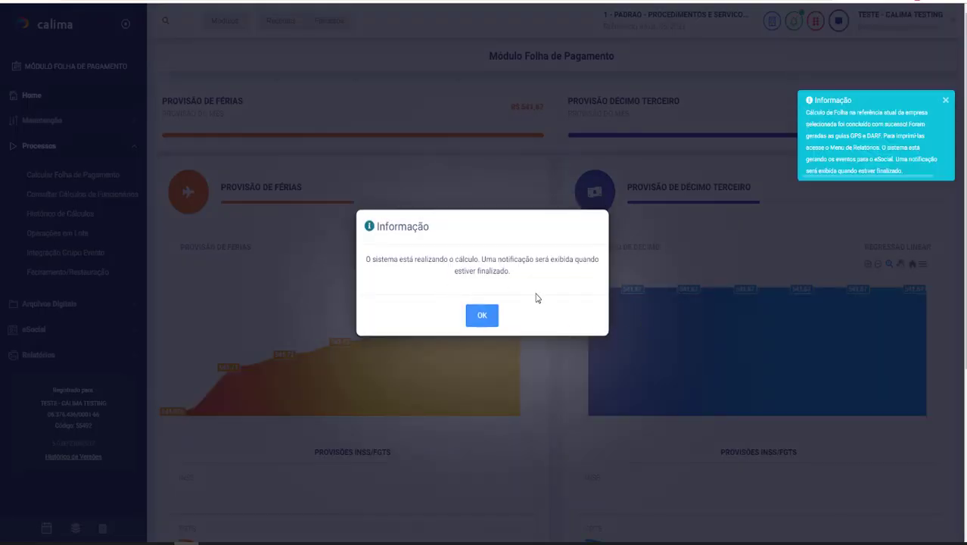
{"action": "left_click", "coordinate": [482, 315]}
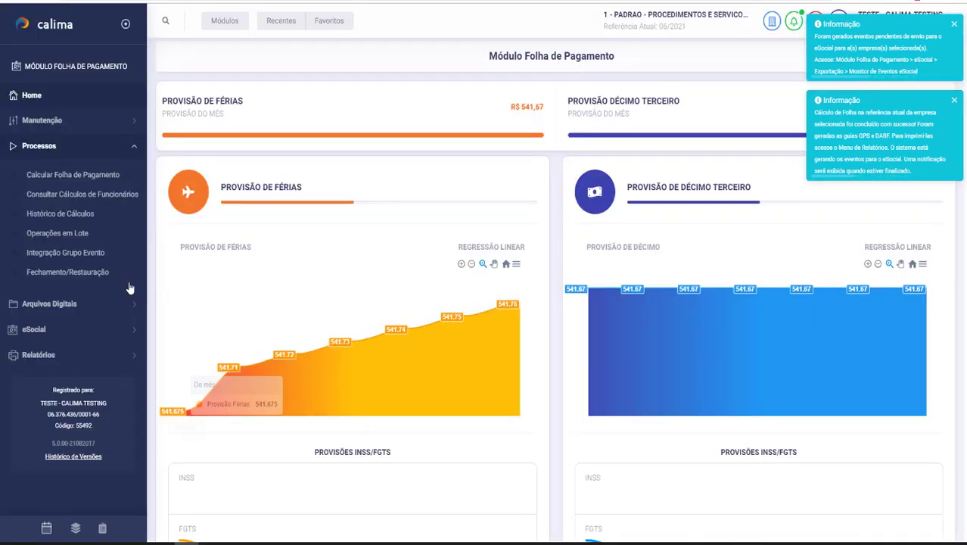
{"action": "left_click", "coordinate": [93, 179]}
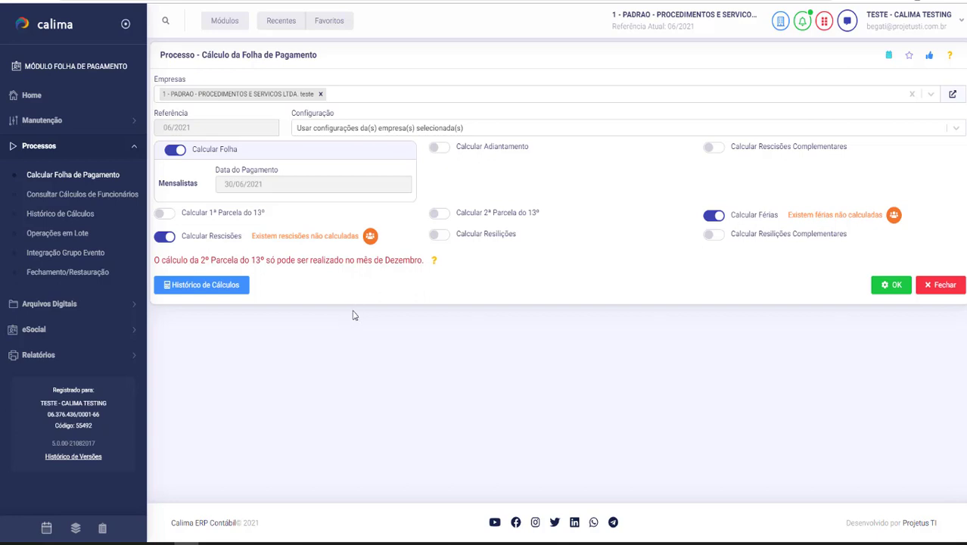
Step: Search the system for the Folha Analítica and Folha Resumida reports, and clear the search
{"action": "left_click", "coordinate": [165, 25]}
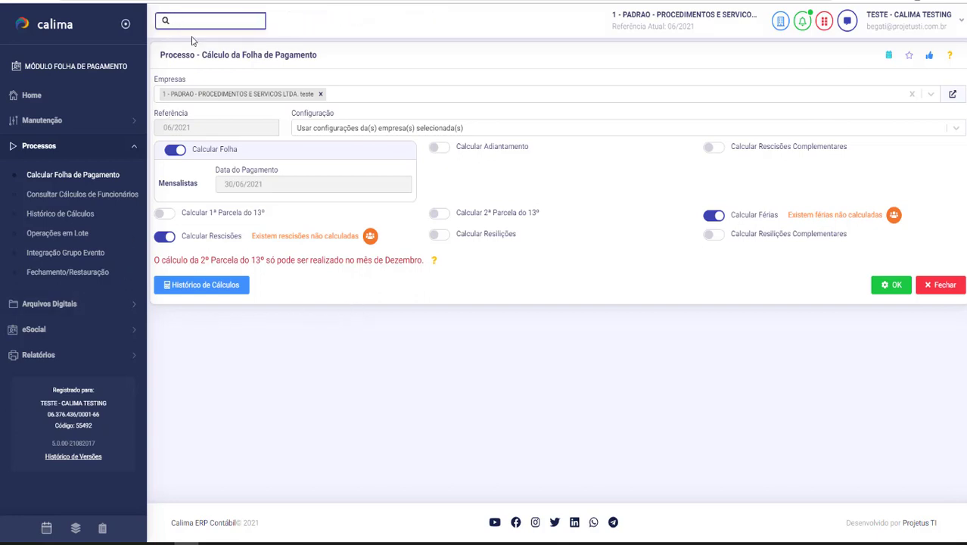
{"action": "type", "text": "folha"}
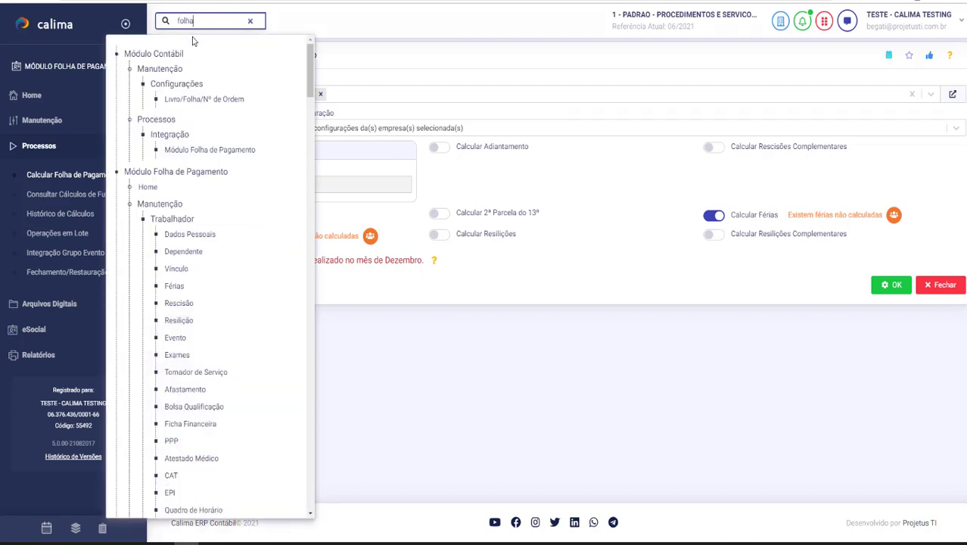
{"action": "type", "text": " anal"}
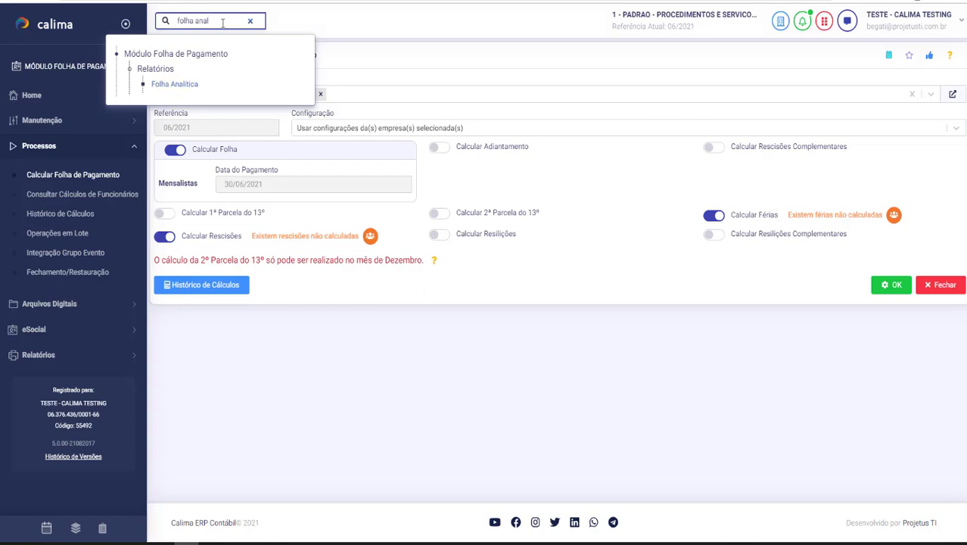
{"action": "key", "text": "BackSpace"}
{"action": "key", "text": "BackSpace"}
{"action": "key", "text": "BackSpace"}
{"action": "key", "text": "BackSpace"}
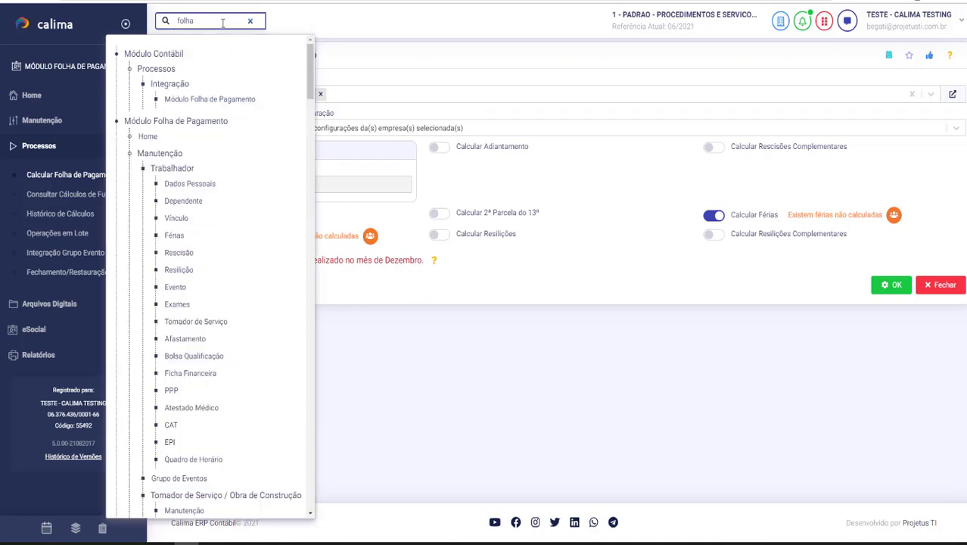
{"action": "type", "text": "resumida"}
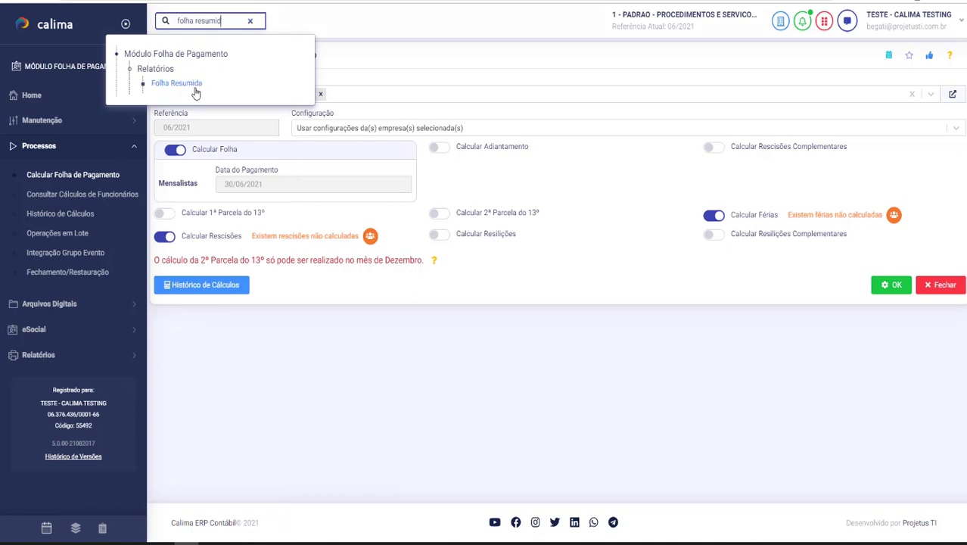
{"action": "left_click", "coordinate": [249, 20]}
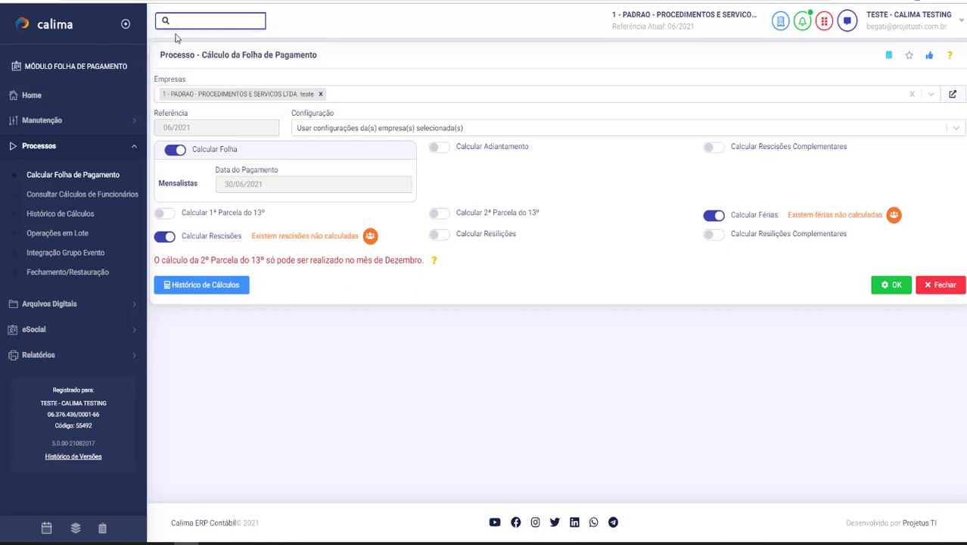
Step: Search the system for the employment termination term report and the Férias reports, and dismiss the search
{"action": "type", "text": "termo res"}
{"action": "key", "text": "BackSpace"}
{"action": "key", "text": "BackSpace"}
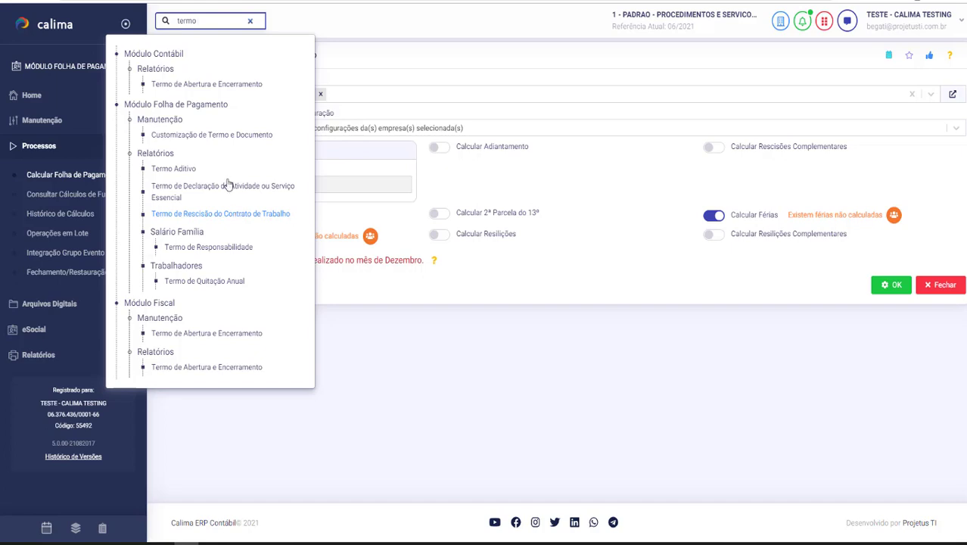
{"action": "left_click", "coordinate": [250, 21]}
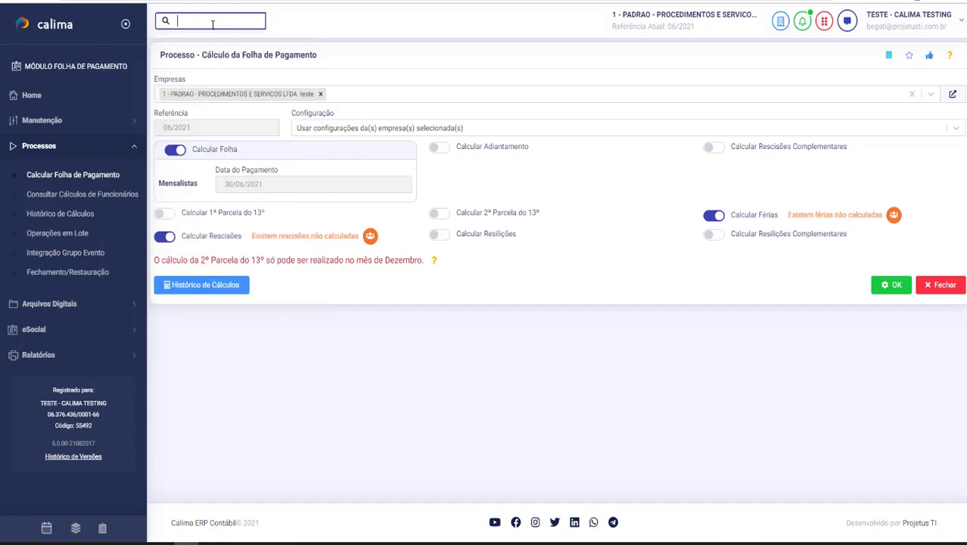
{"action": "type", "text": "fe"}
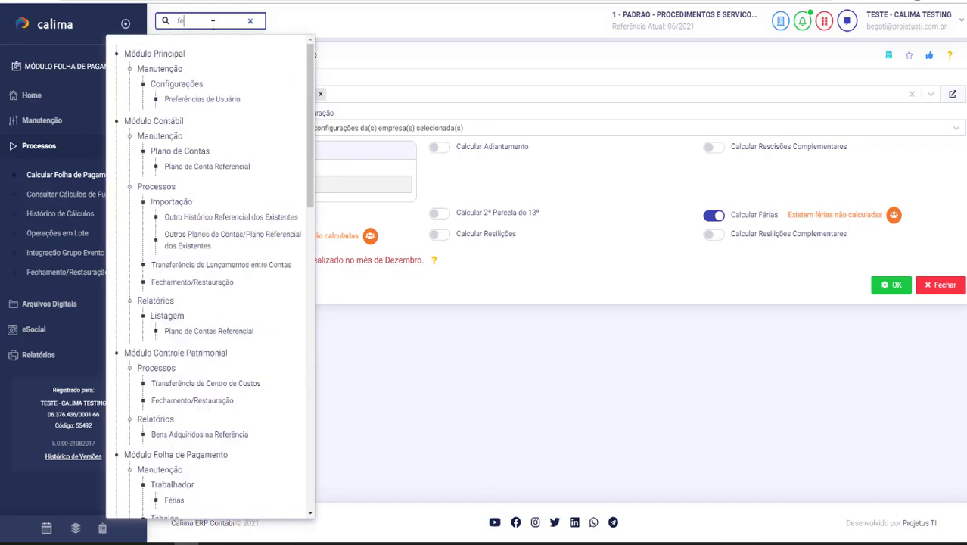
{"action": "key", "text": "BackSpace"}
{"action": "type", "text": "érias"}
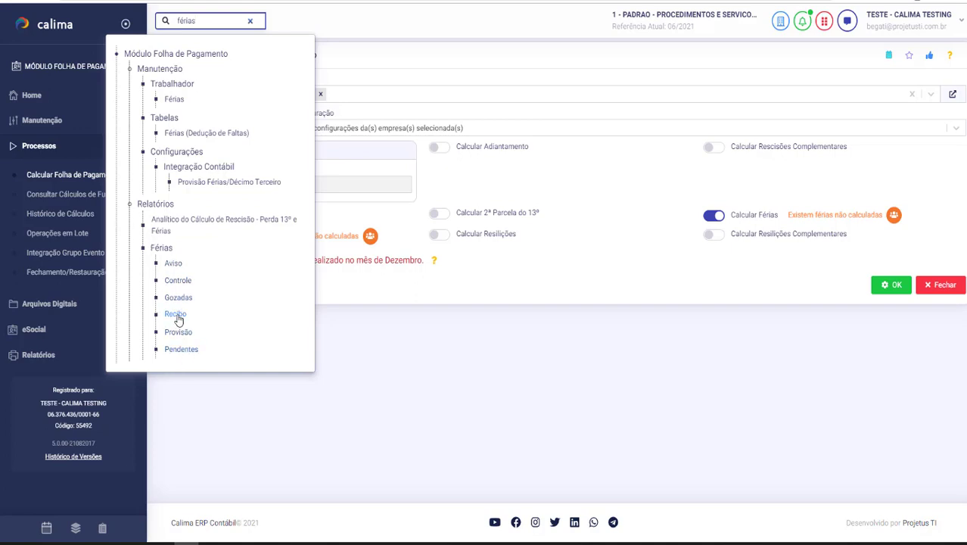
{"action": "left_click", "coordinate": [361, 360]}
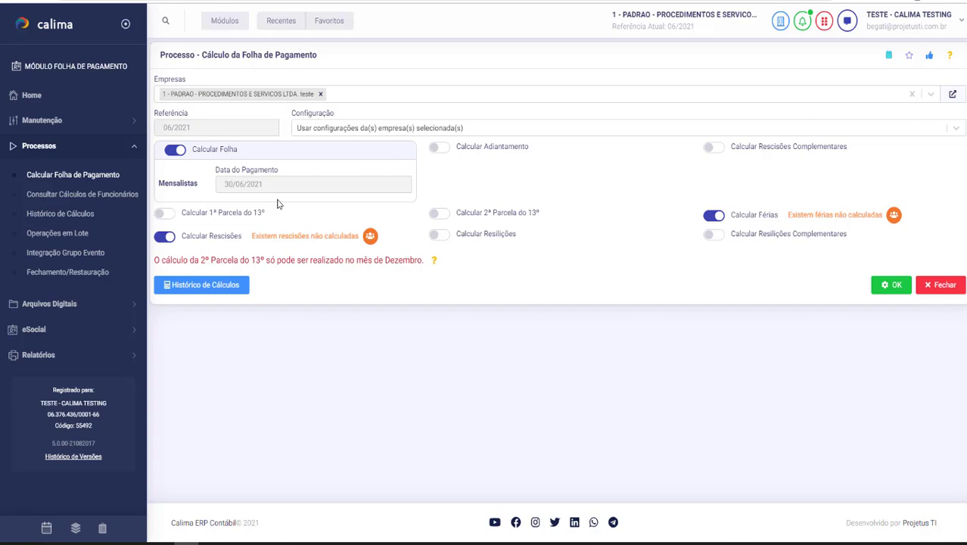
Step: Close the payroll period to new reference 07/2021 without generating the S-1299 event, and check the reference in the payroll calculation process
{"action": "left_click", "coordinate": [64, 150]}
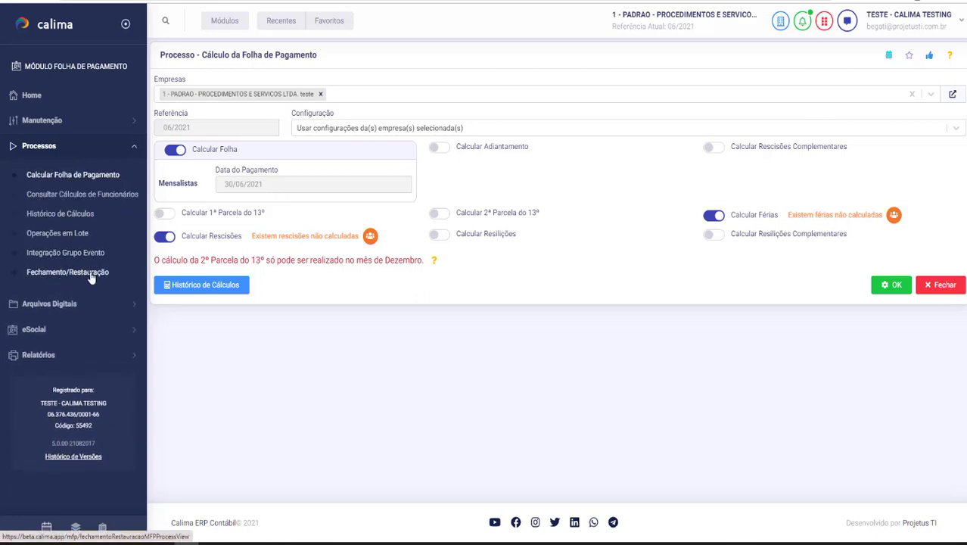
{"action": "left_click", "coordinate": [67, 274]}
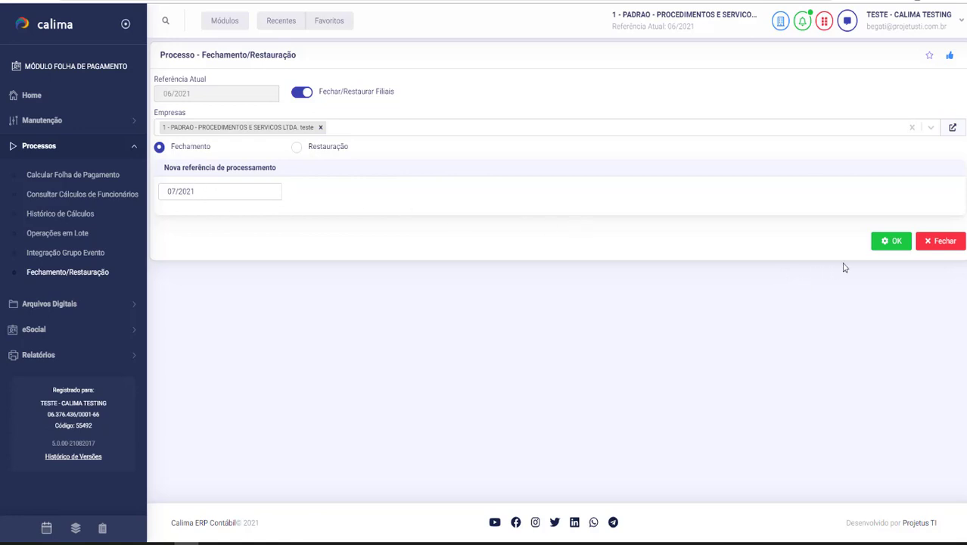
{"action": "left_click", "coordinate": [893, 244]}
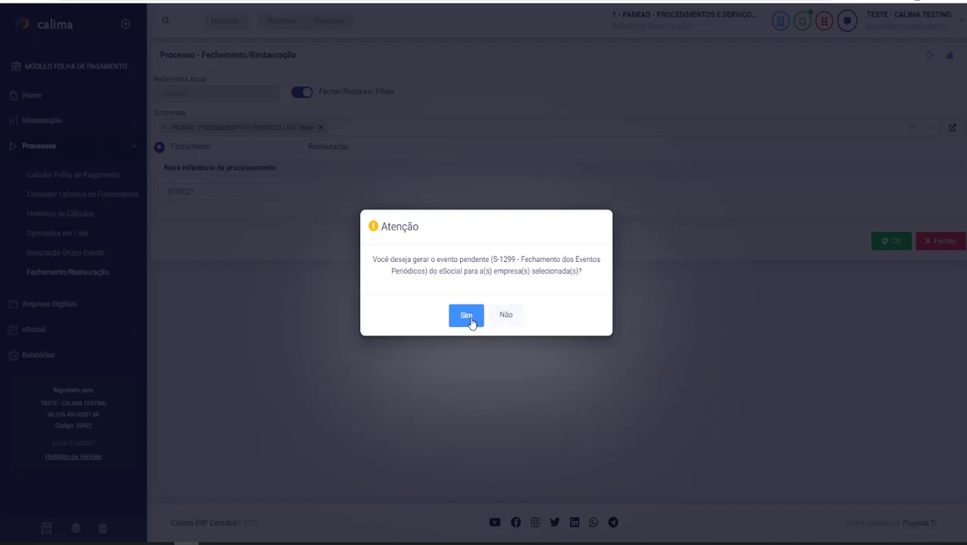
{"action": "left_click", "coordinate": [506, 326]}
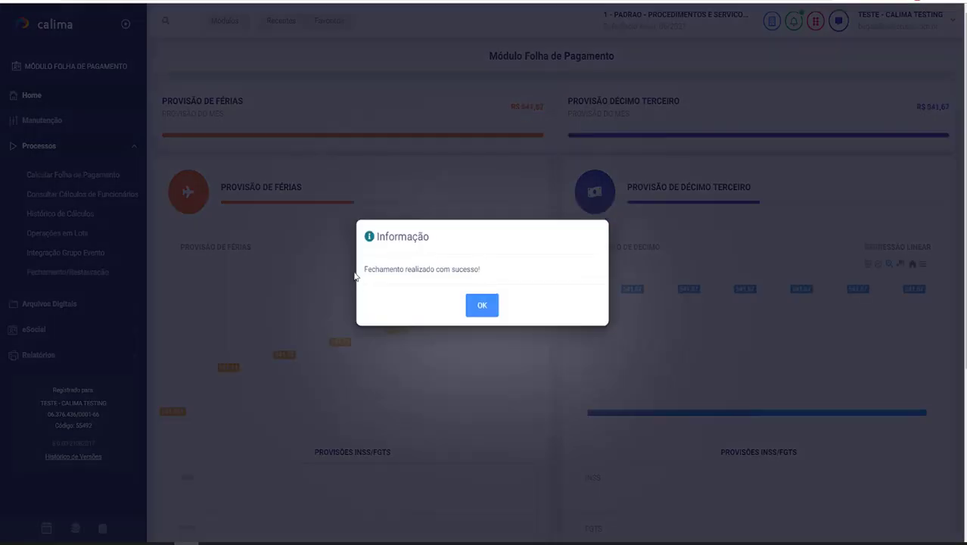
{"action": "left_click", "coordinate": [485, 305]}
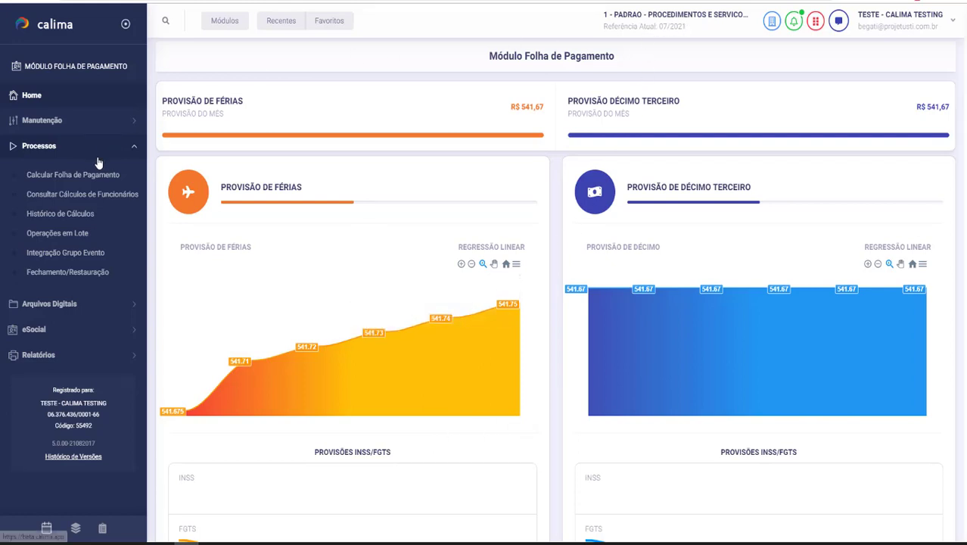
{"action": "left_click", "coordinate": [75, 176]}
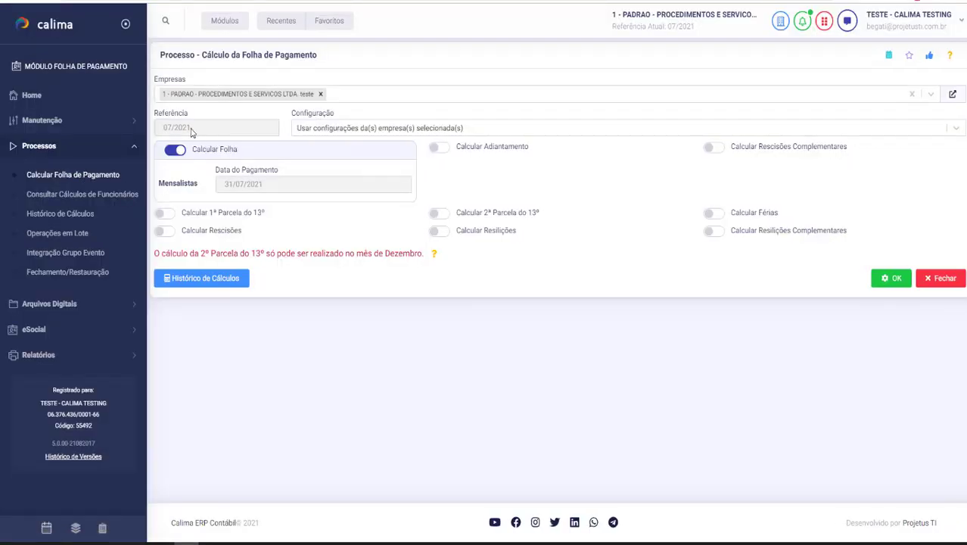
Step: Restore the payroll period to reference 06/2021 without generating the S-1298 event, and return to the payroll calculation process
{"action": "left_click", "coordinate": [96, 274]}
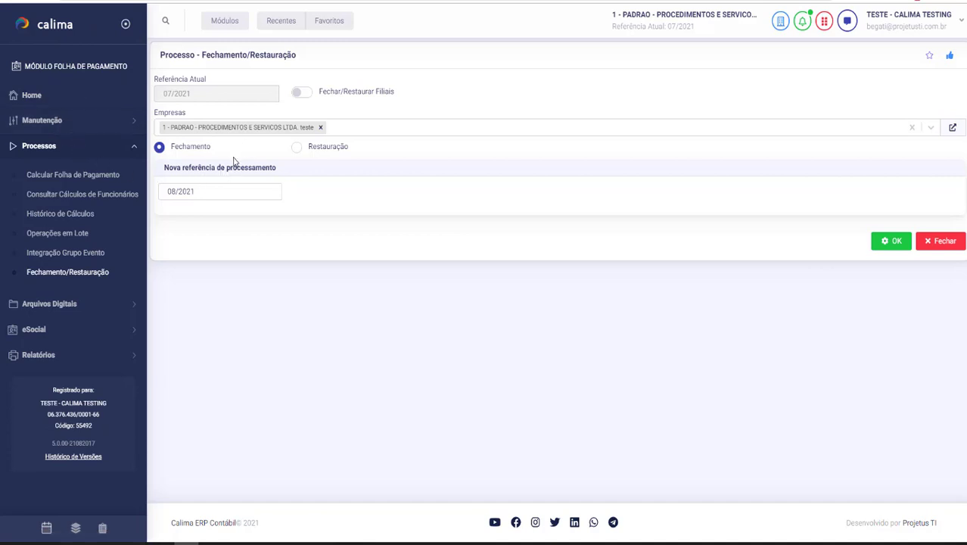
{"action": "left_click", "coordinate": [296, 149]}
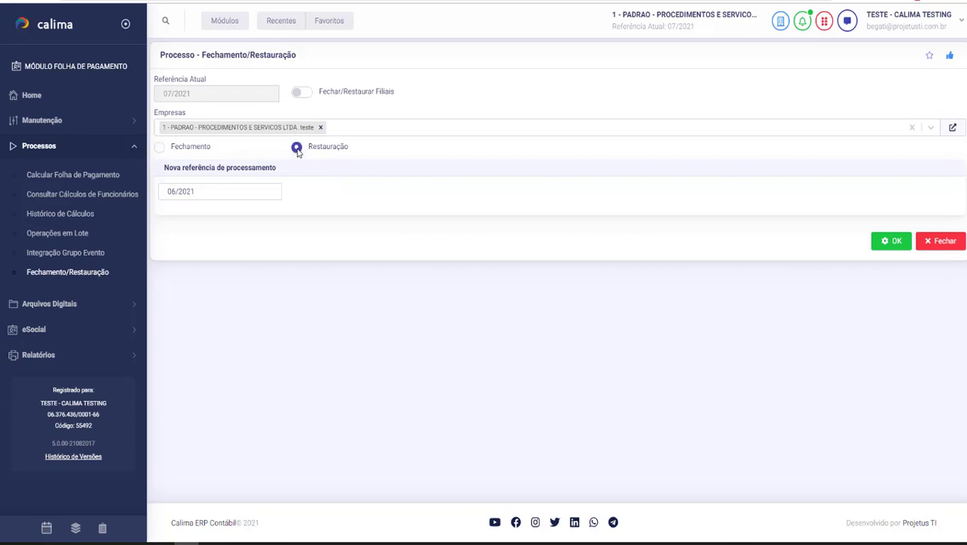
{"action": "left_click", "coordinate": [211, 191]}
{"action": "left_click_drag", "start_coordinate": [211, 191], "coordinate": [155, 206]}
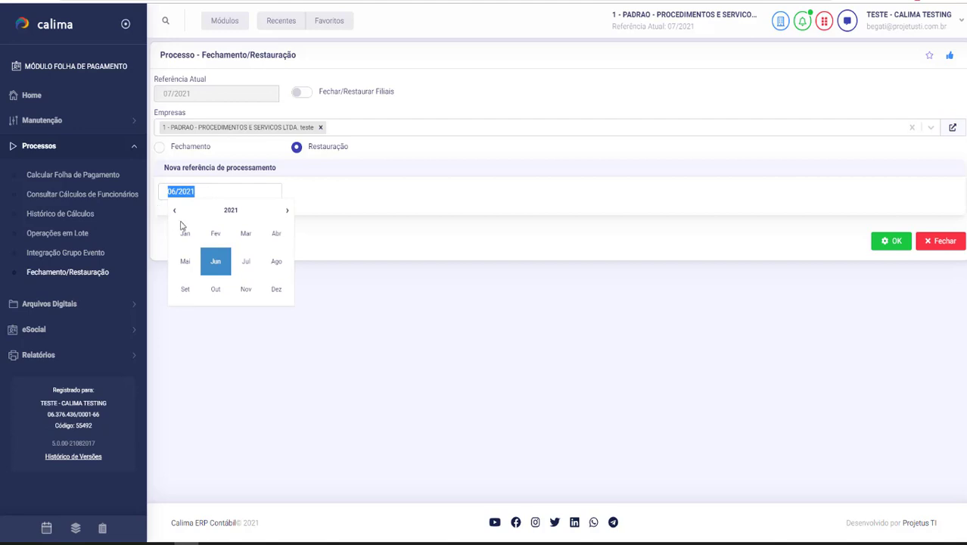
{"action": "left_click", "coordinate": [215, 262]}
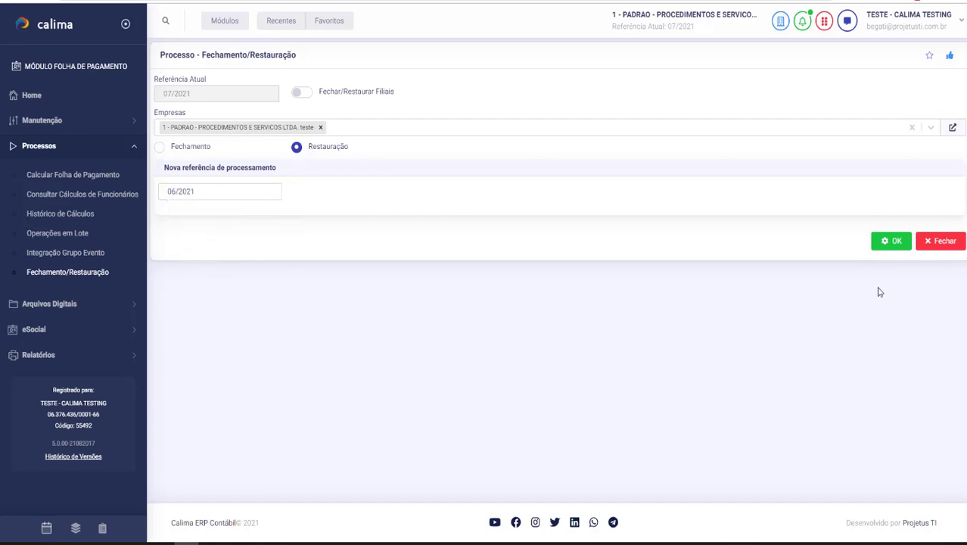
{"action": "left_click", "coordinate": [890, 240]}
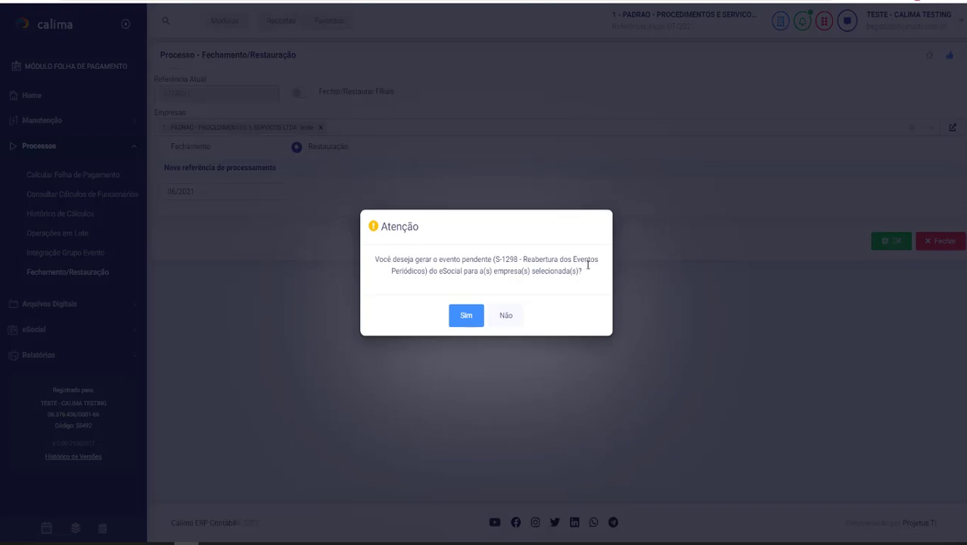
{"action": "left_click", "coordinate": [502, 310]}
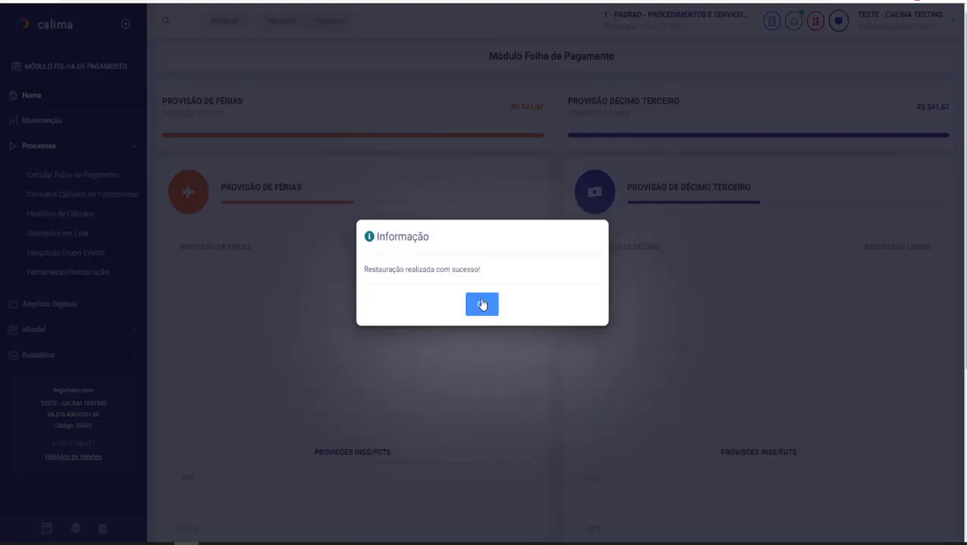
{"action": "left_click", "coordinate": [482, 304]}
{"action": "left_click", "coordinate": [102, 181]}
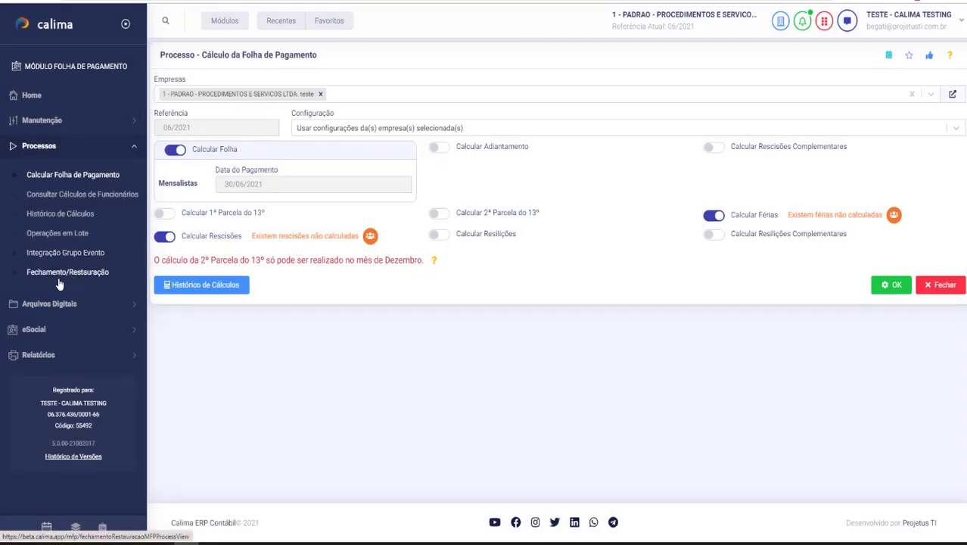
Step: Try the Restauração option in Fechamento/Restauração with reference 01/2020, and switch back to Fechamento
{"action": "left_click", "coordinate": [70, 274]}
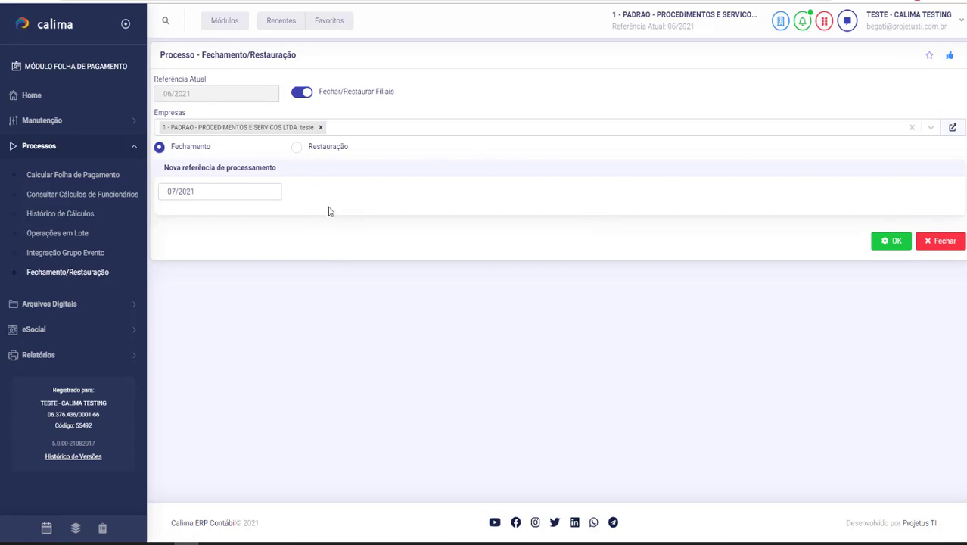
{"action": "left_click", "coordinate": [297, 149]}
{"action": "left_click", "coordinate": [161, 148]}
{"action": "left_click", "coordinate": [297, 148]}
{"action": "left_click", "coordinate": [204, 195]}
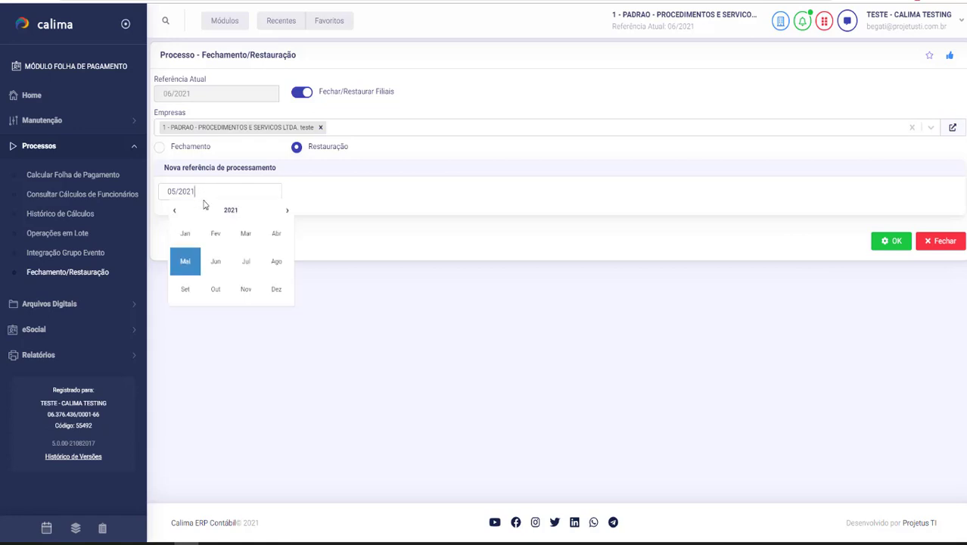
{"action": "left_click", "coordinate": [175, 212]}
{"action": "left_click", "coordinate": [186, 237]}
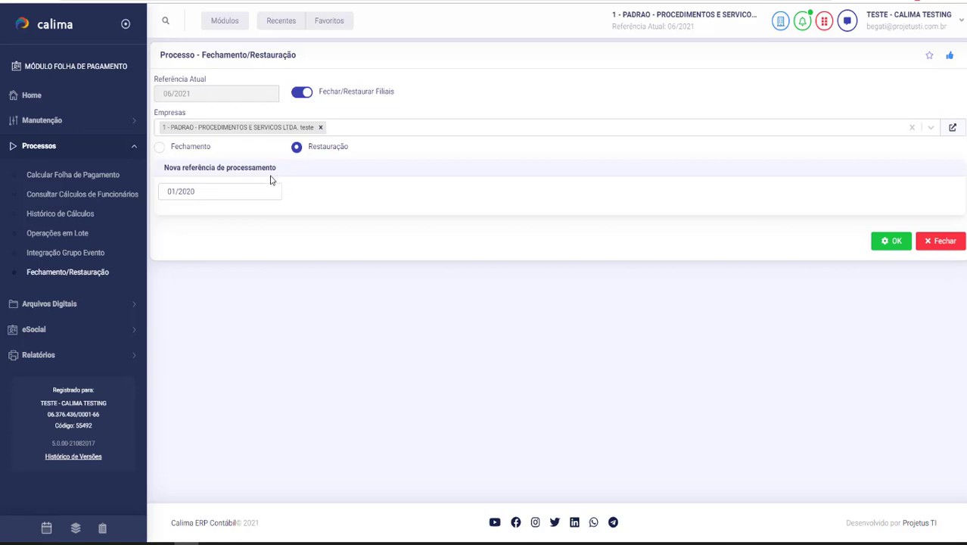
{"action": "left_click", "coordinate": [160, 148]}
Step: Try turning the Fechar/Restaurar Filiais option off and back on
{"action": "mouse_move", "coordinate": [297, 97]}
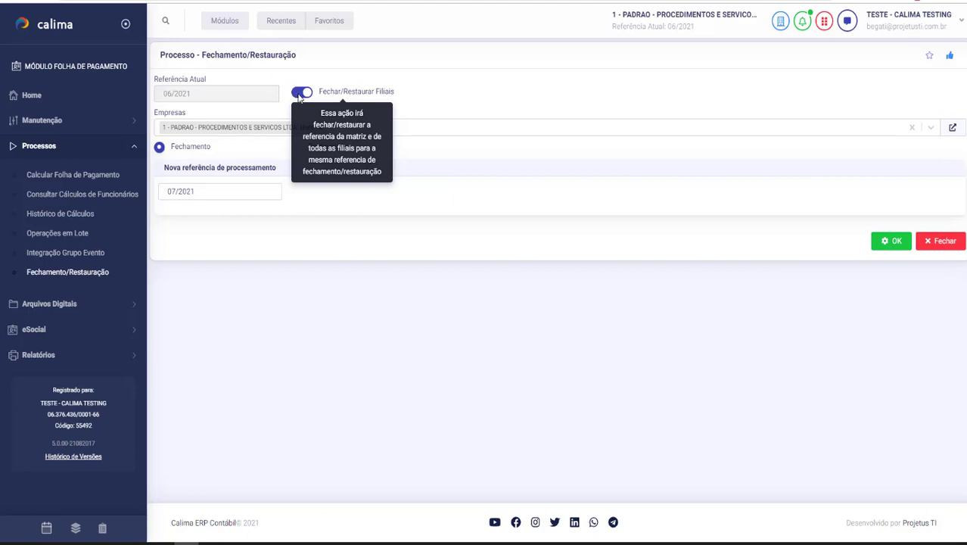
{"action": "left_click", "coordinate": [302, 94]}
{"action": "double_click", "coordinate": [306, 97]}
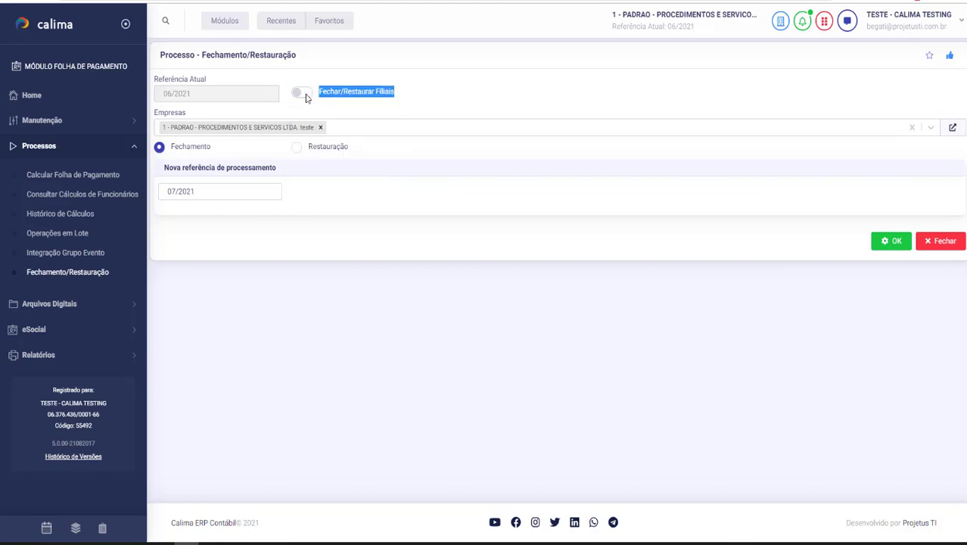
{"action": "left_click", "coordinate": [301, 94]}
Step: View the calculation history from the payroll calculation process, and close it without changes
{"action": "left_click", "coordinate": [105, 176]}
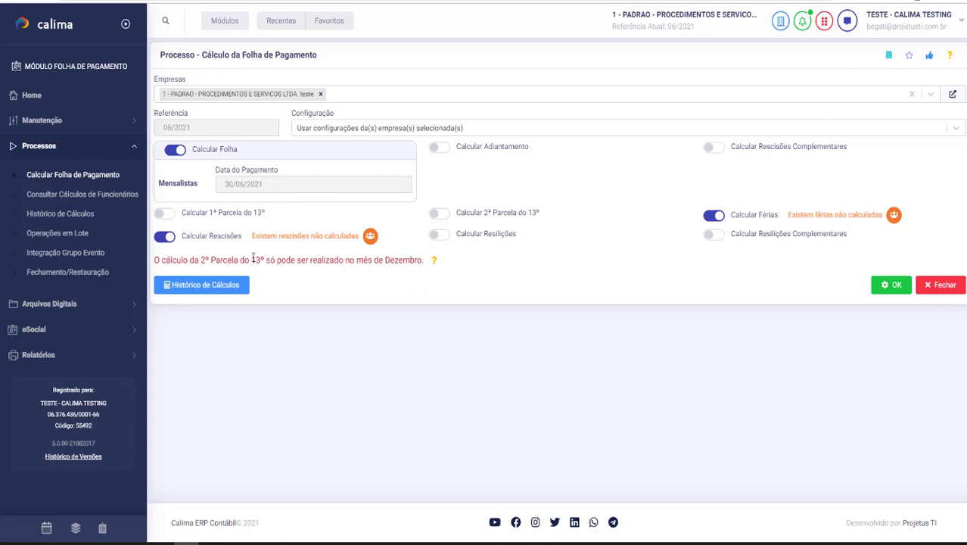
{"action": "left_click", "coordinate": [234, 286]}
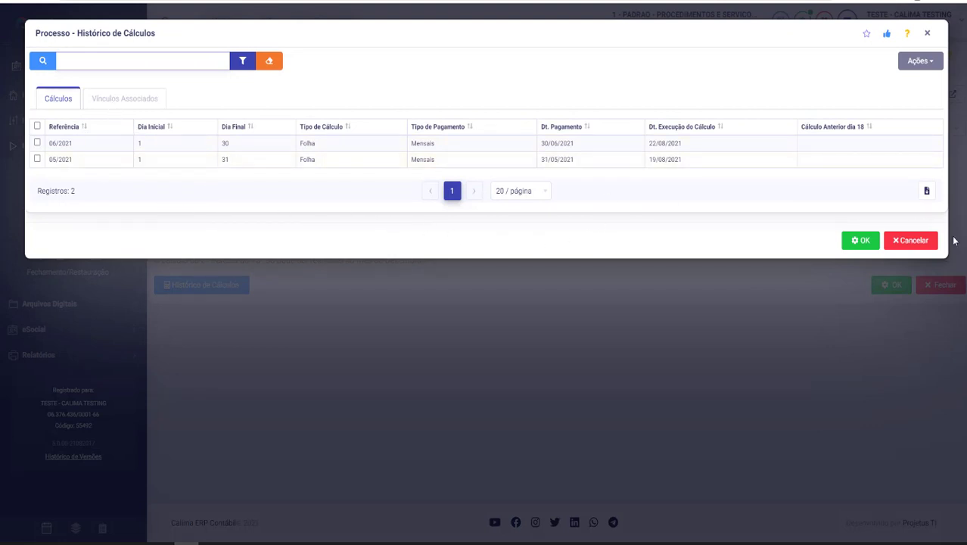
{"action": "left_click", "coordinate": [923, 241]}
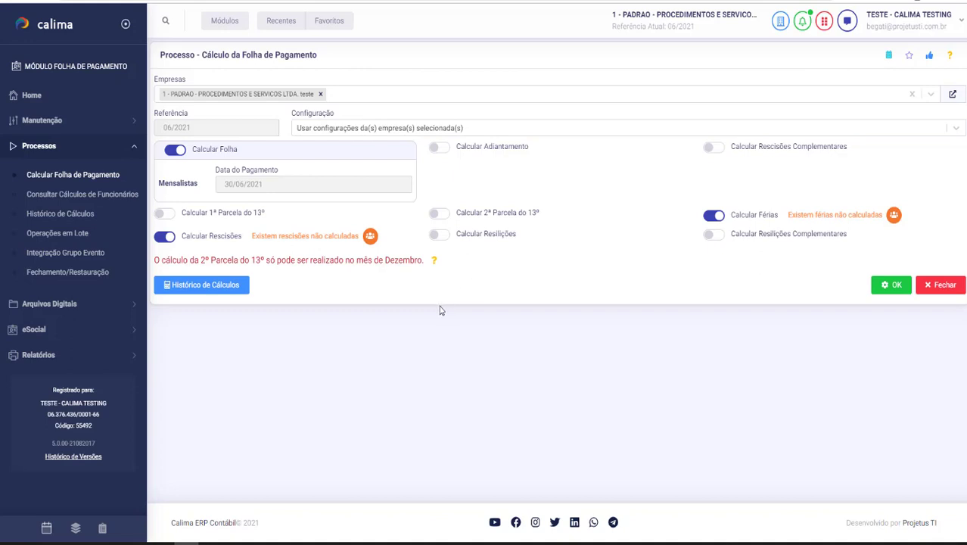